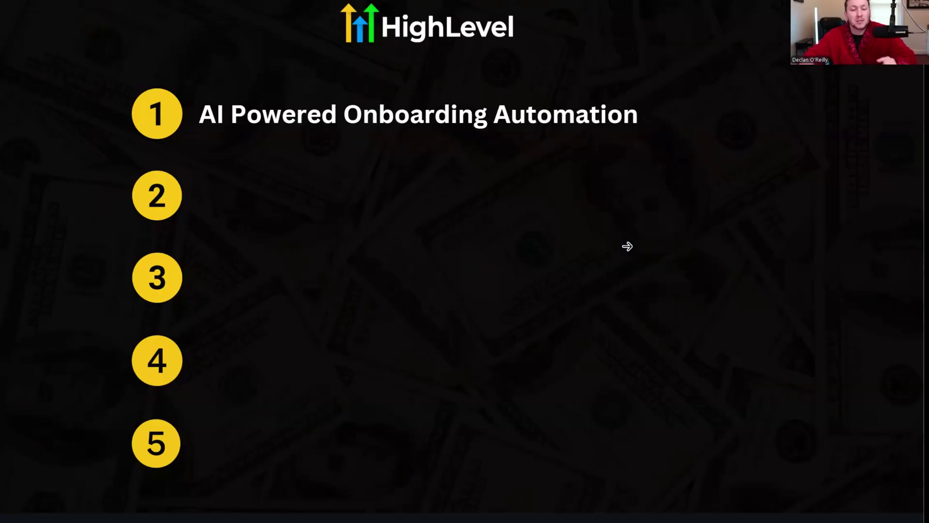
Leave the slide and switch to the Ai Powered Onboarding Automation workflow builder
key(alt+Tab)
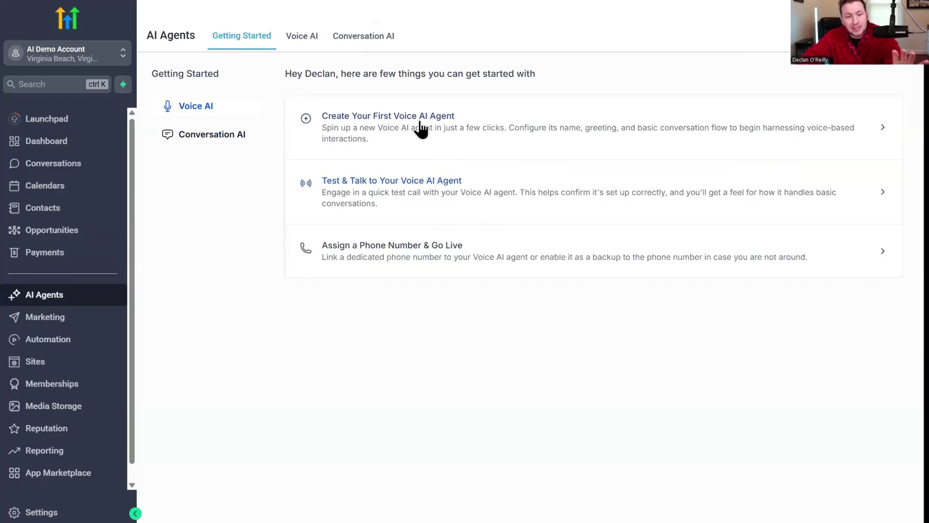
Show the list of Conversation AI bots under AI Agents
click(388, 44)
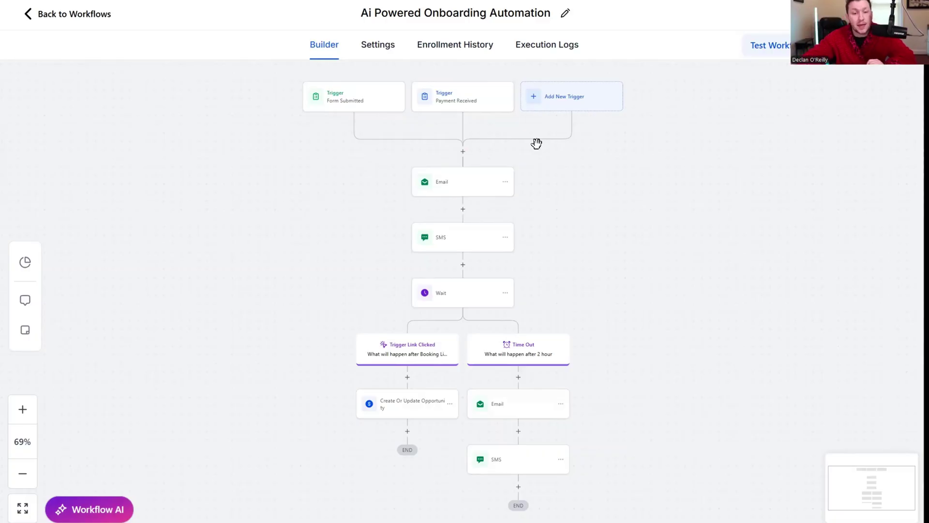
drag(537, 143, 541, 148)
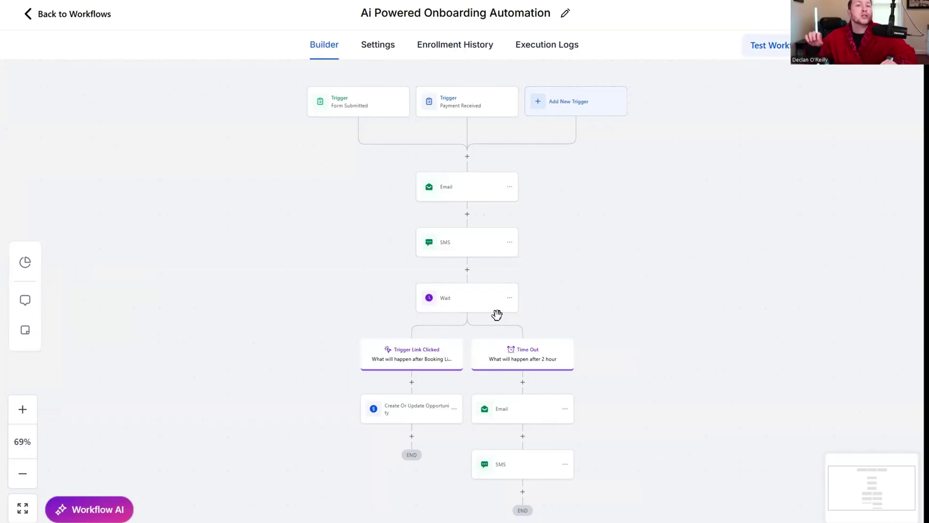
scroll(647, 294, down, 2)
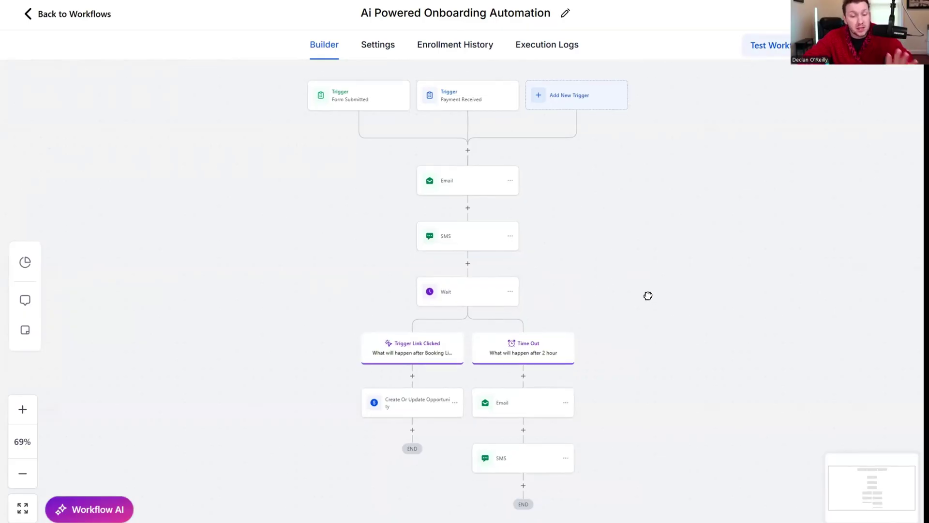
scroll(652, 291, up, 1)
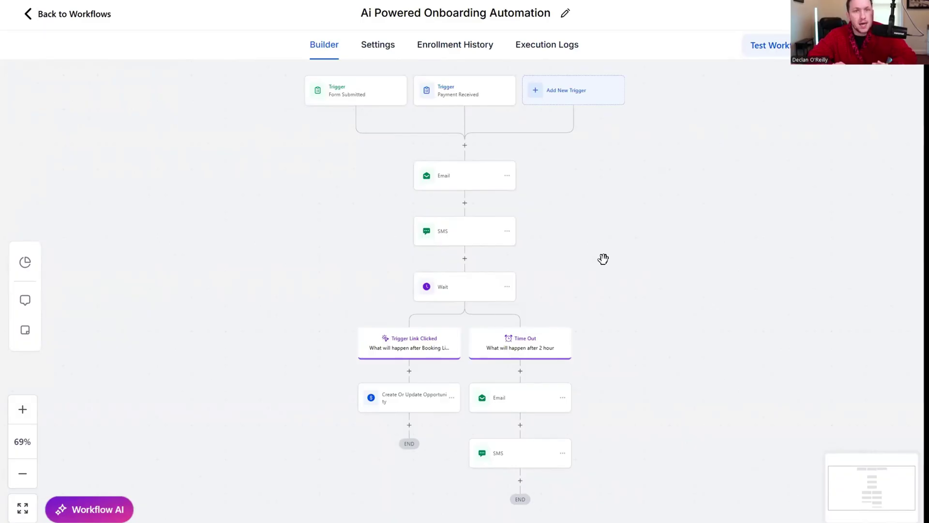
key(alt+Tab)
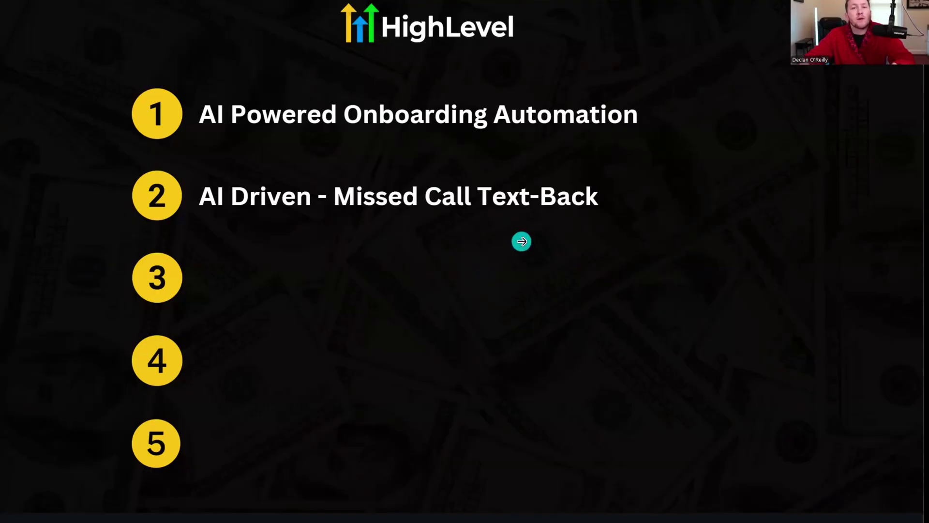
Switch from the slide to the AI Driven - Missed Call Text-Back workflow builder
key(alt+Tab)
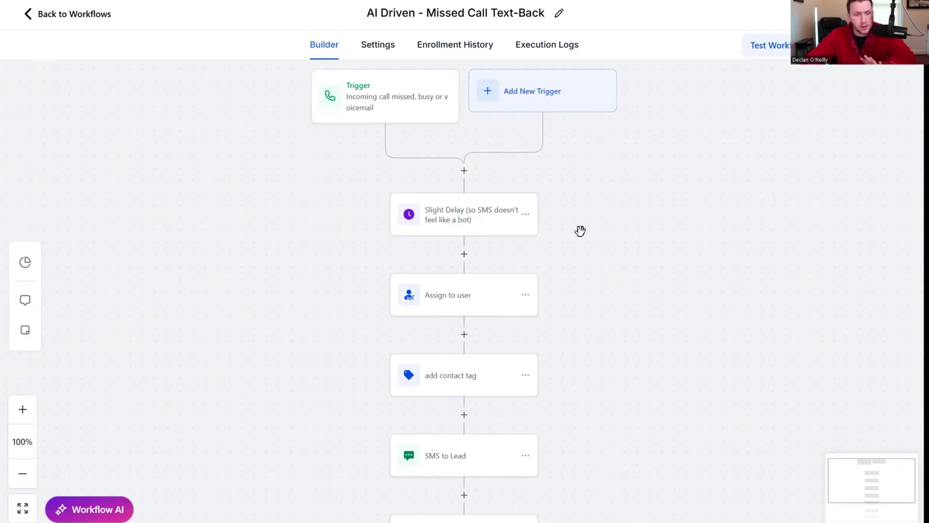
drag(581, 230, 584, 233)
drag(460, 214, 460, 215)
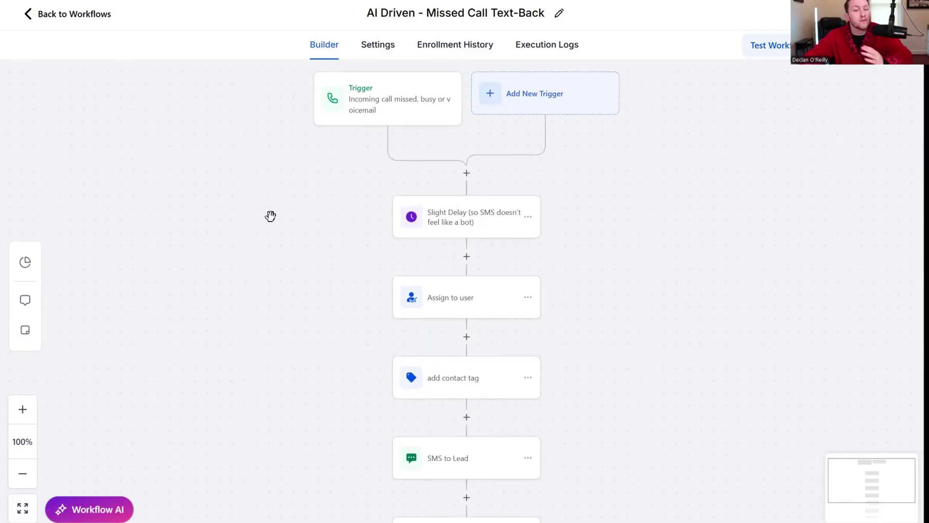
click(378, 113)
click(819, 515)
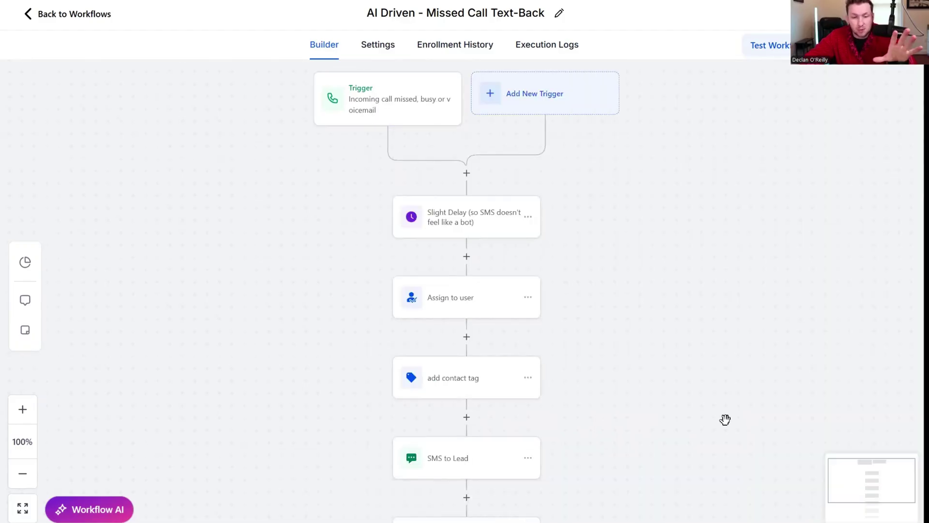
drag(726, 419, 720, 403)
scroll(581, 261, up, 1)
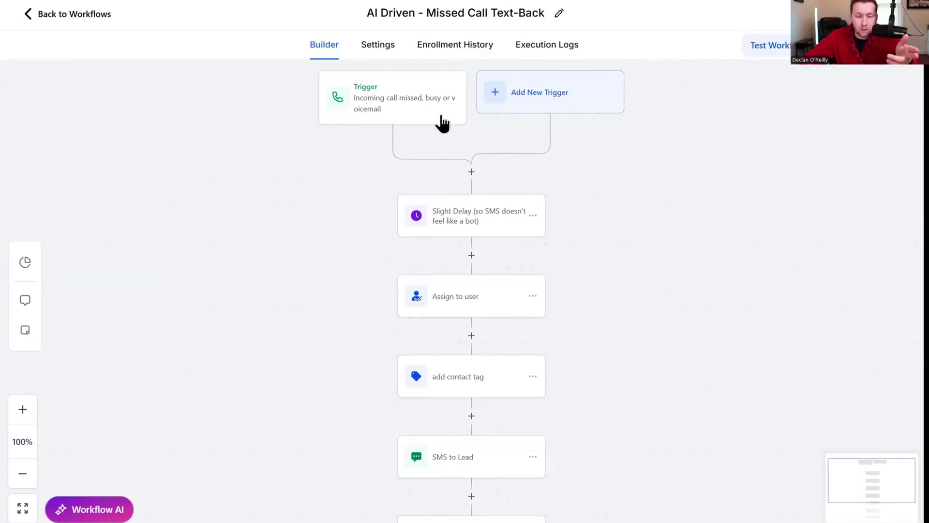
scroll(600, 242, down, 1)
scroll(581, 213, up, 1)
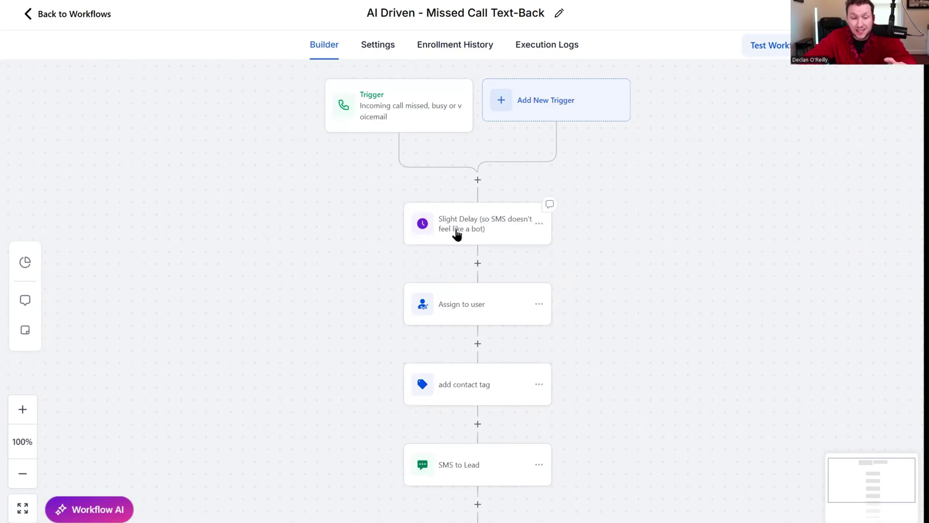
click(470, 303)
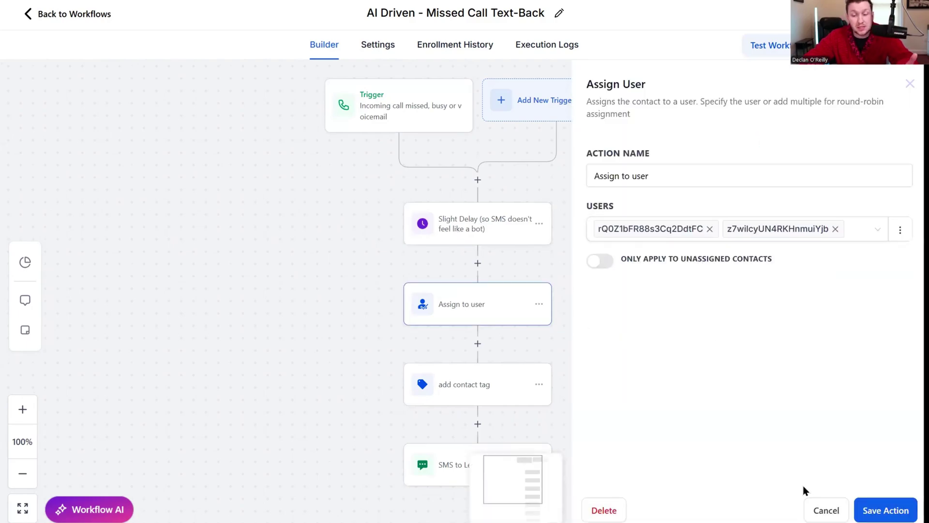
click(823, 509)
click(484, 395)
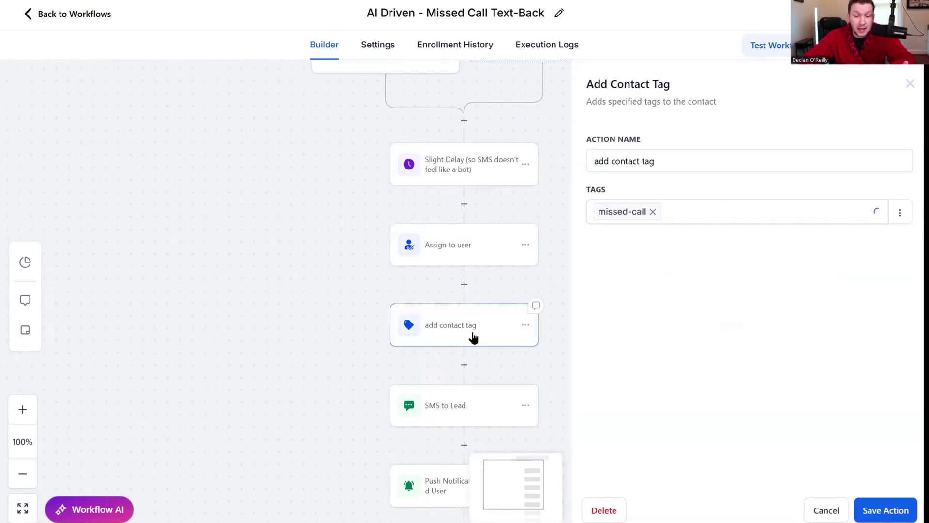
click(831, 511)
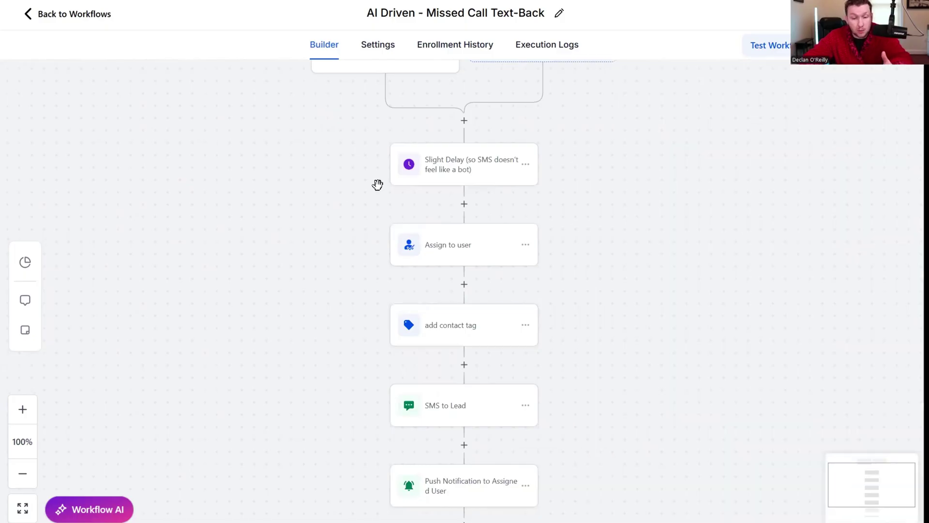
scroll(621, 262, down, 1)
scroll(450, 157, down, 1)
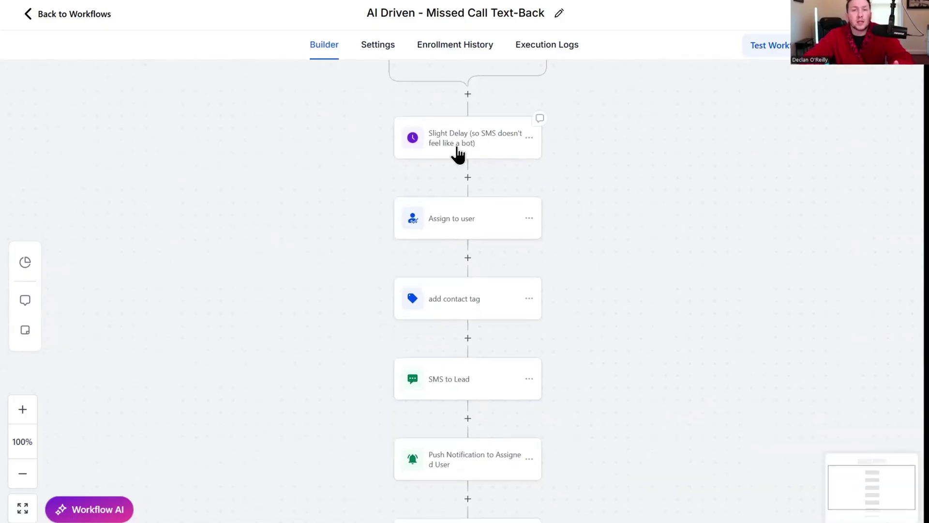
scroll(584, 479, down, 3)
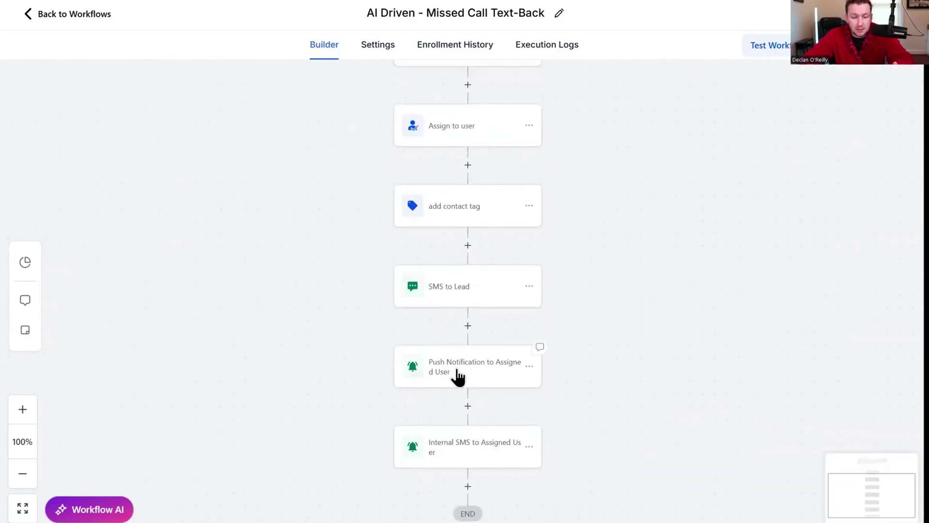
scroll(562, 464, up, 3)
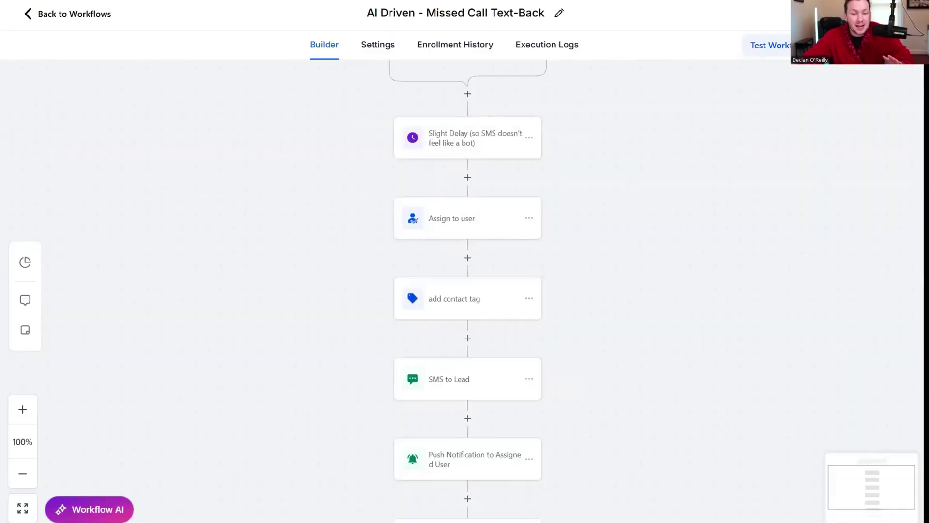
scroll(587, 315, down, 3)
scroll(639, 417, up, 5)
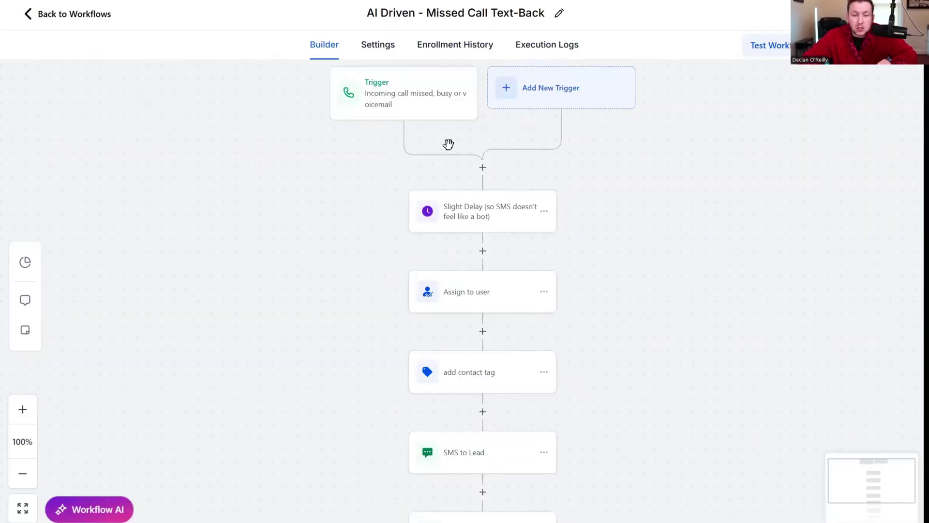
scroll(664, 255, down, 1)
scroll(672, 270, down, 3)
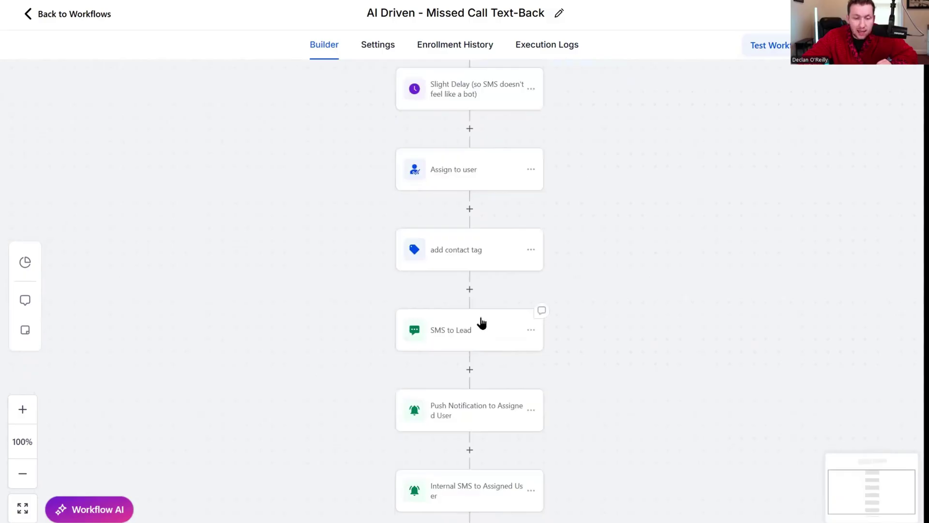
click(481, 328)
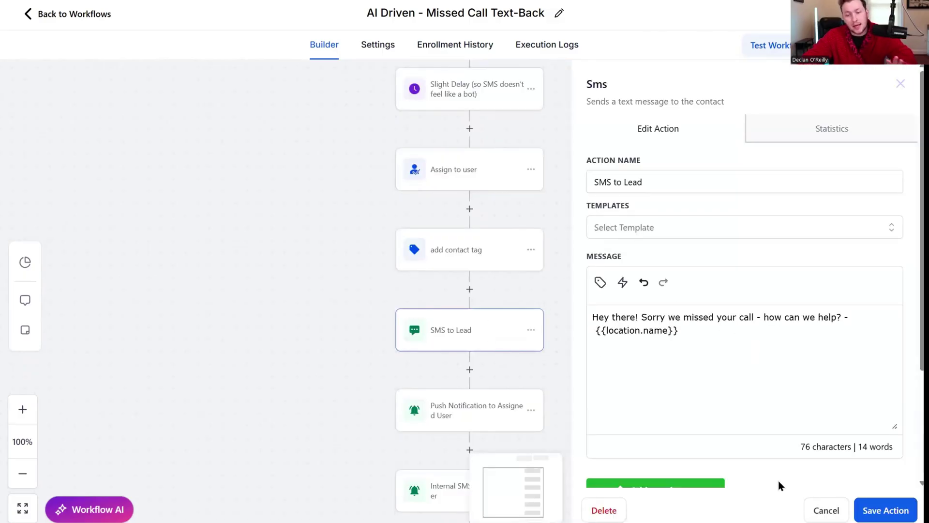
Close the SMS settings without saving and pan through the missed-call workflow's later steps
click(826, 509)
scroll(702, 460, up, 3)
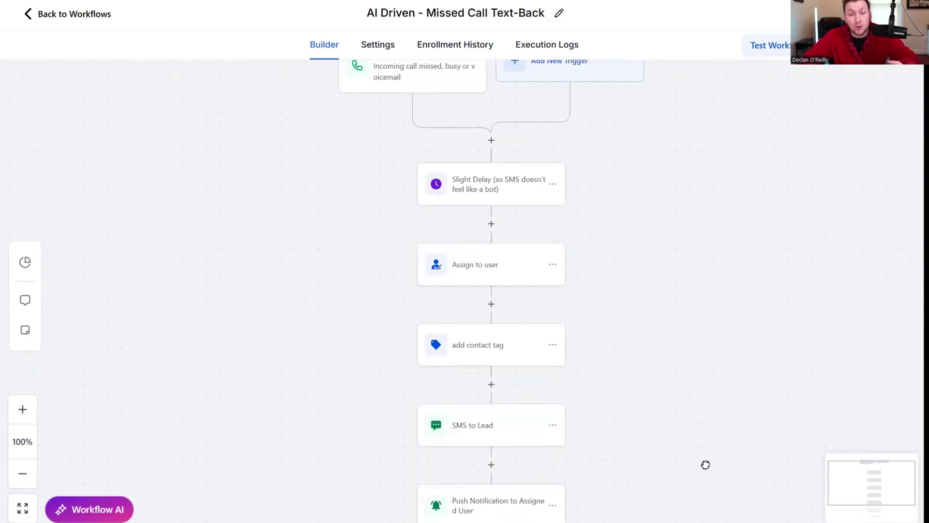
scroll(709, 93, down, 2)
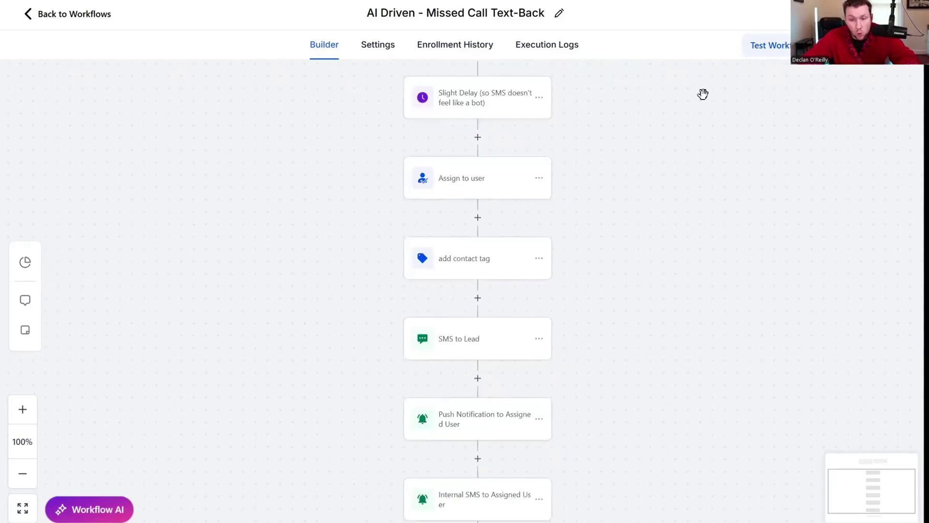
scroll(691, 92, up, 5)
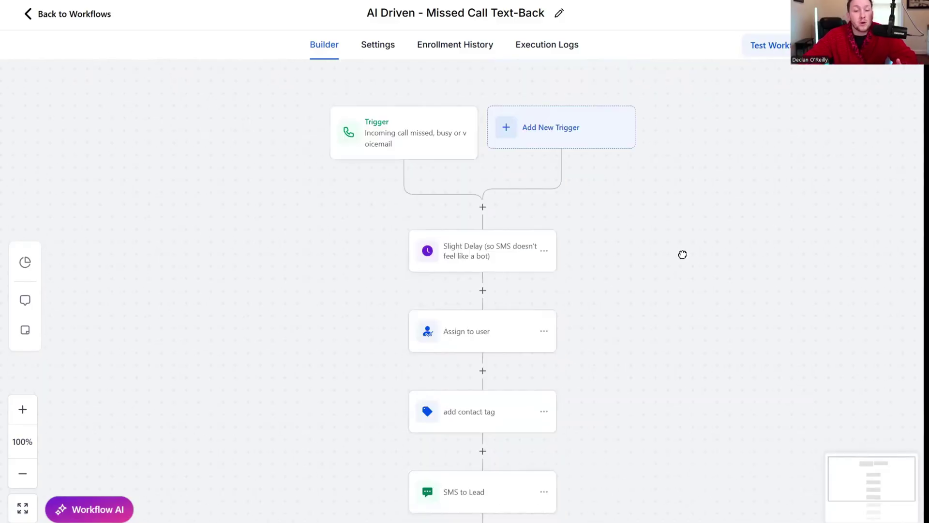
scroll(386, 120, down, 1)
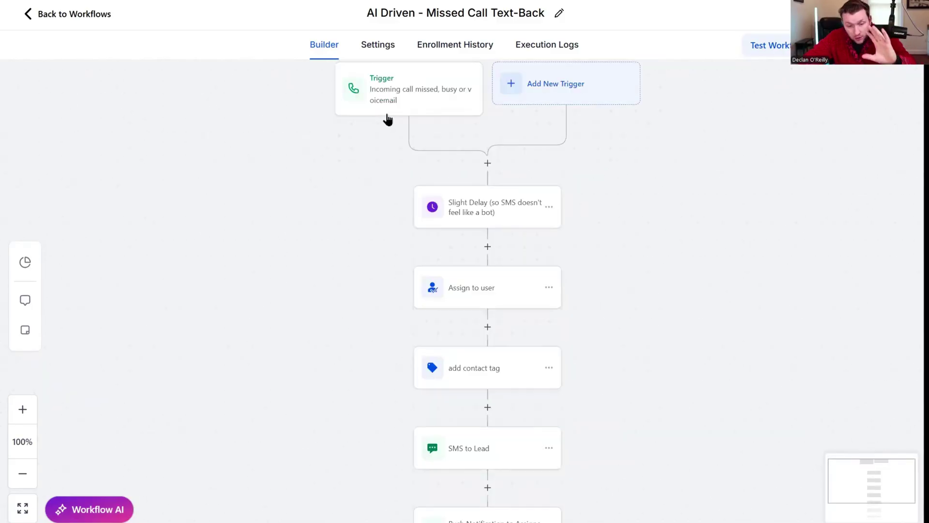
drag(637, 203, 627, 170)
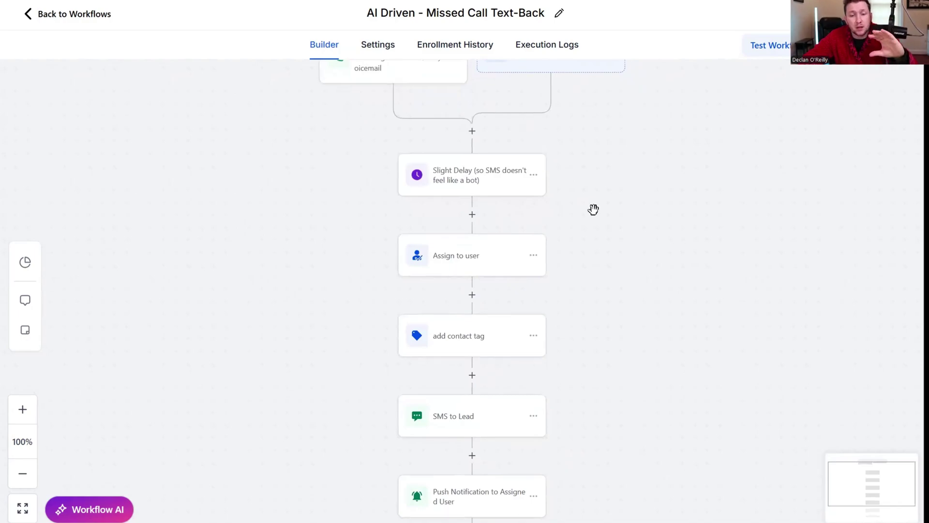
scroll(593, 210, down, 1)
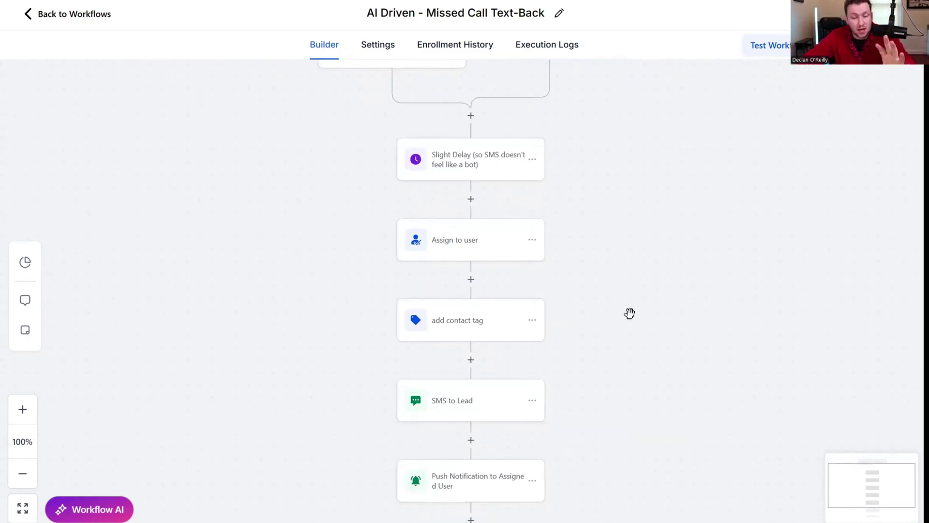
scroll(643, 325, down, 3)
scroll(591, 481, down, 2)
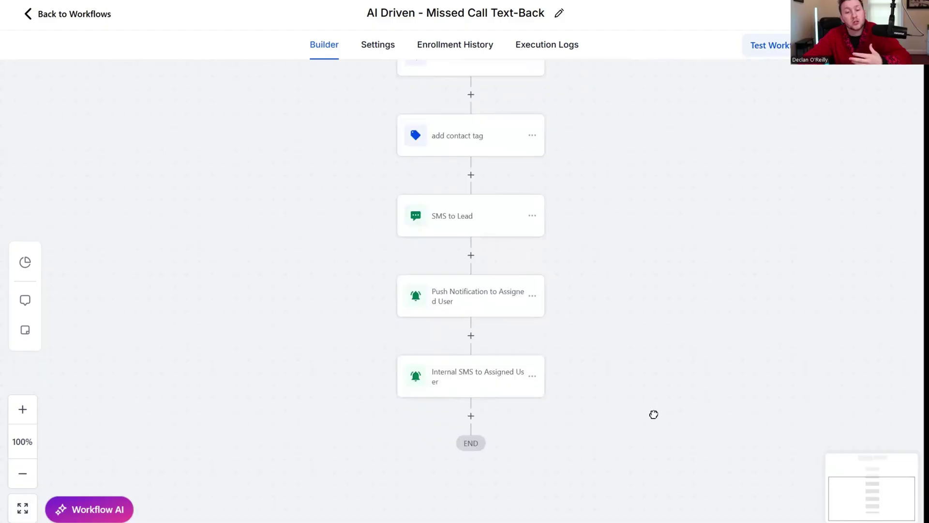
drag(628, 420, 636, 481)
scroll(638, 472, up, 1)
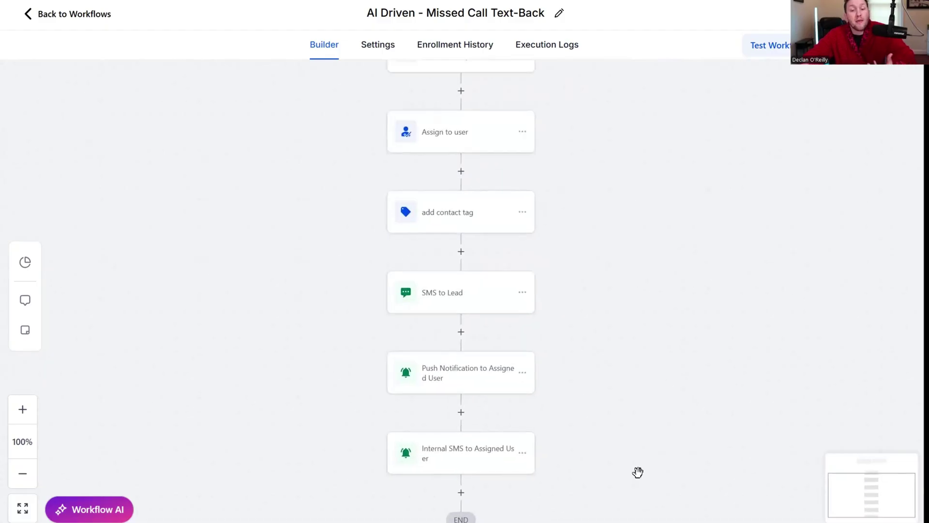
drag(655, 371, 662, 413)
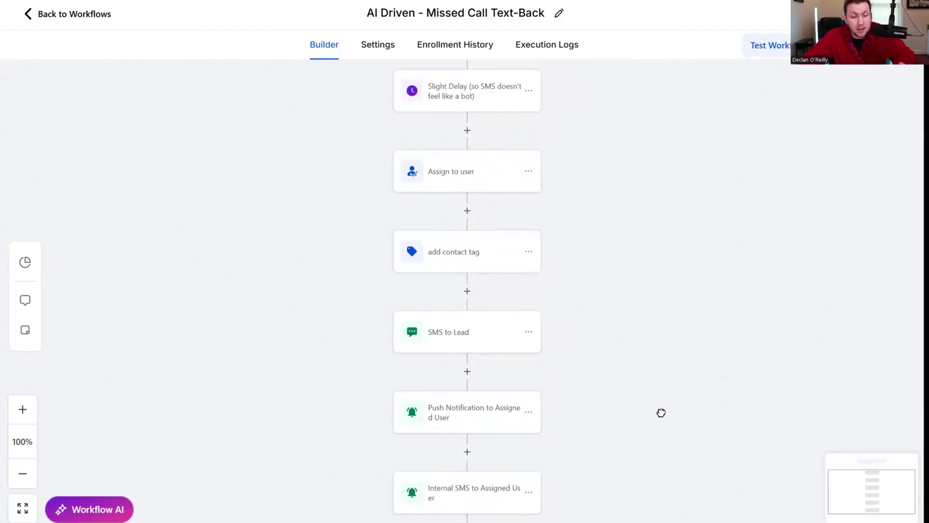
scroll(663, 492, up, 4)
scroll(654, 460, down, 1)
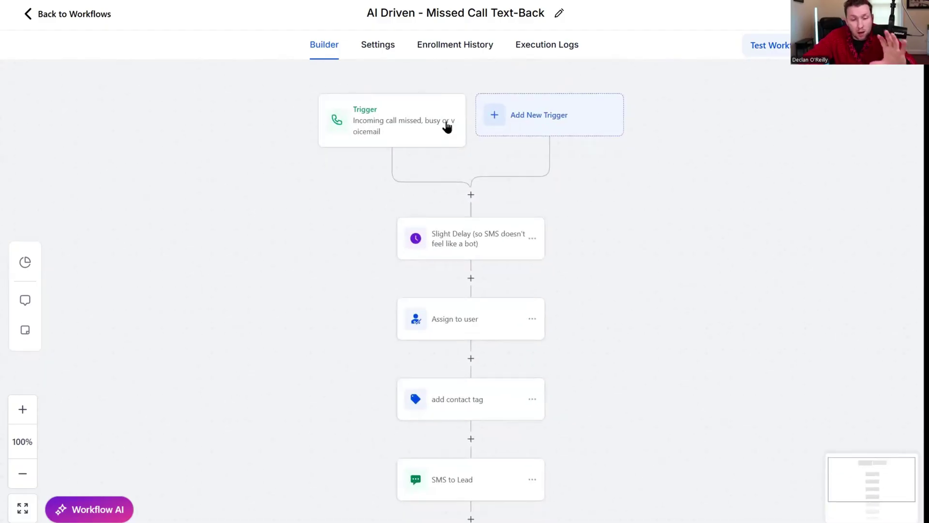
scroll(712, 216, down, 5)
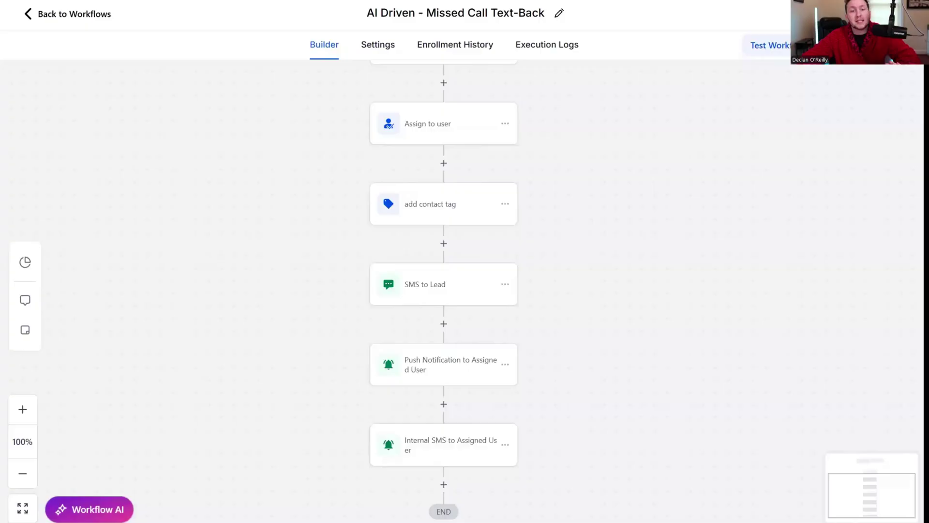
Pan the canvas to bring the notification steps and END into view
scroll(659, 426, up, 1)
scroll(660, 426, up, 1)
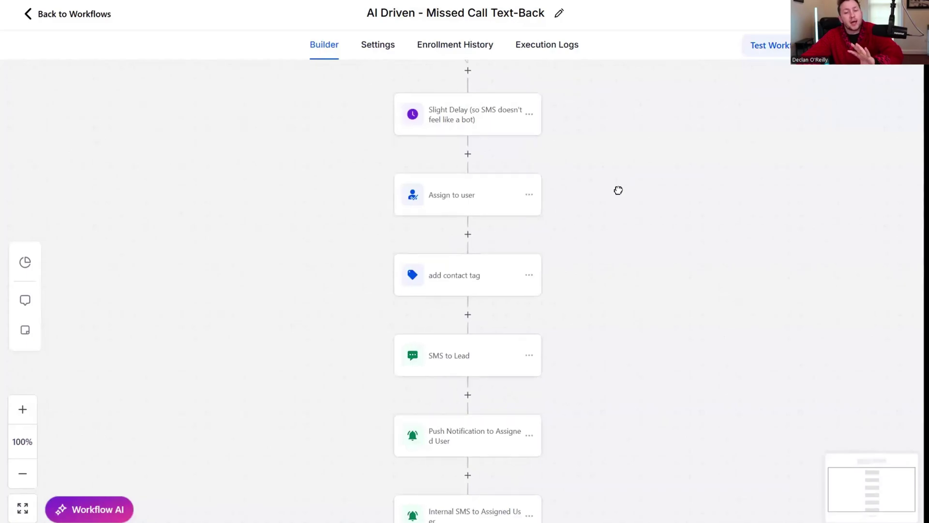
scroll(606, 262, up, 4)
drag(612, 281, 611, 260)
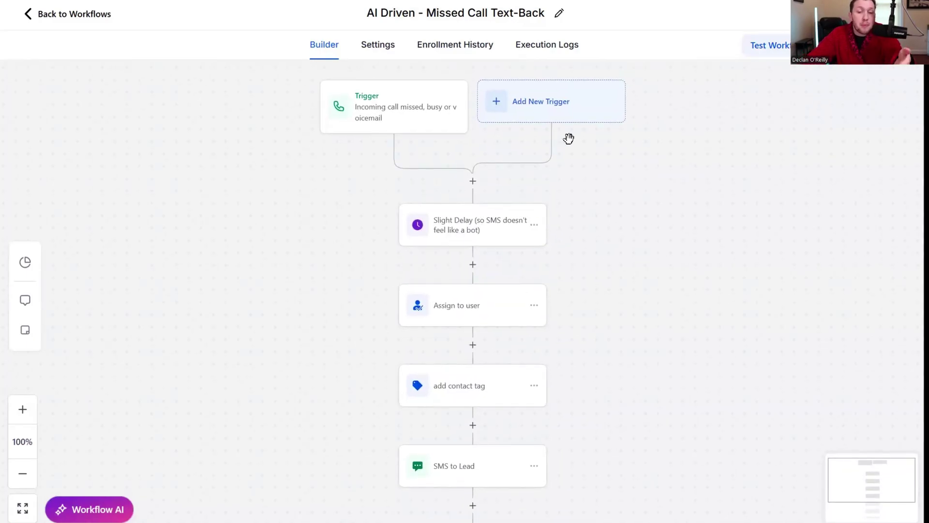
drag(691, 291, 692, 133)
scroll(691, 132, down, 1)
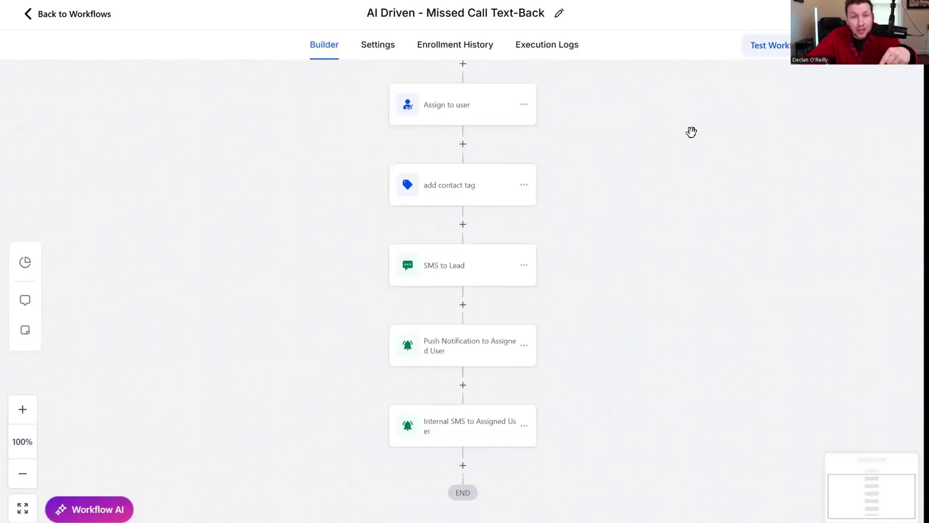
scroll(697, 339, down, 1)
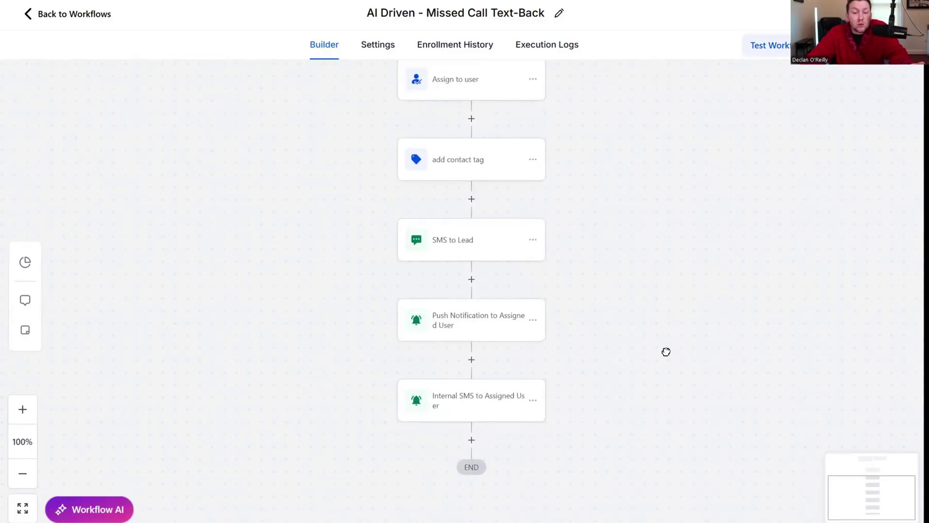
scroll(666, 350, up, 7)
scroll(671, 320, down, 1)
scroll(659, 325, up, 1)
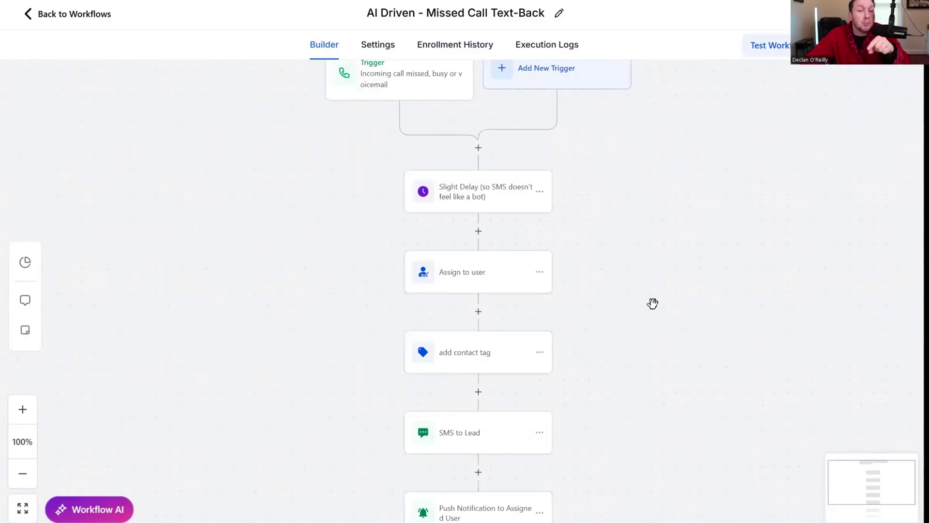
Pan back up until the missed-call Trigger is fully visible
drag(637, 305, 620, 343)
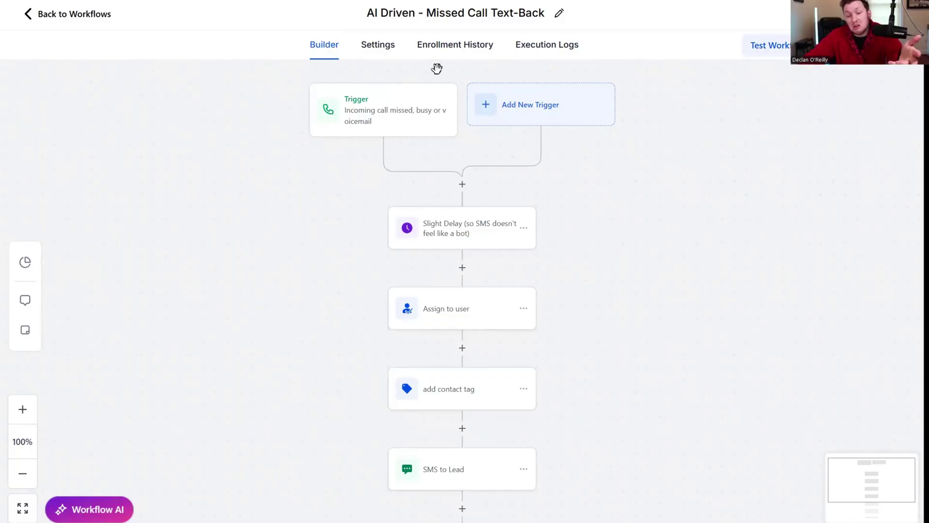
scroll(644, 143, down, 5)
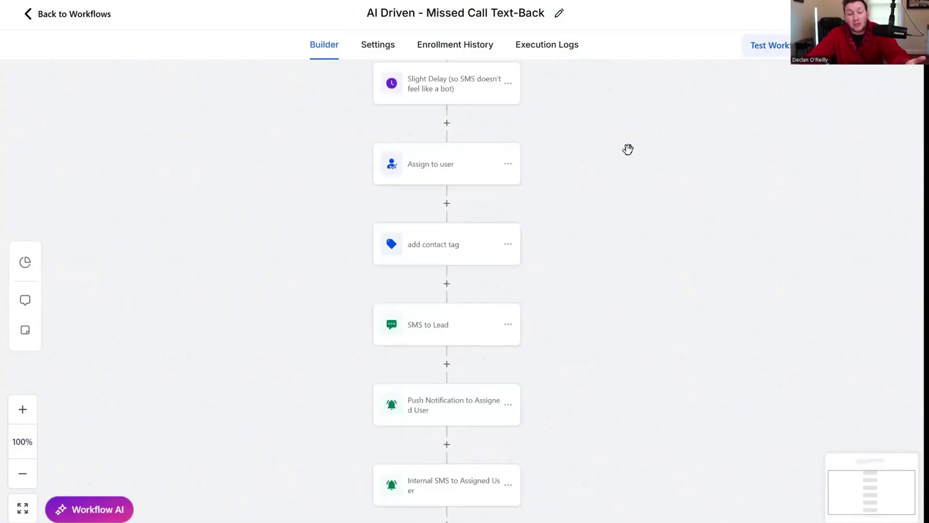
scroll(705, 327, up, 3)
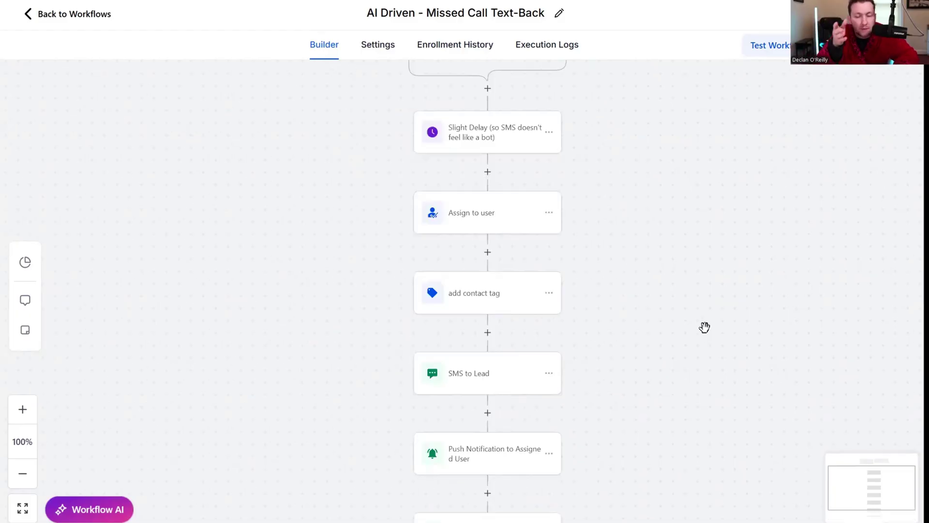
scroll(726, 313, up, 2)
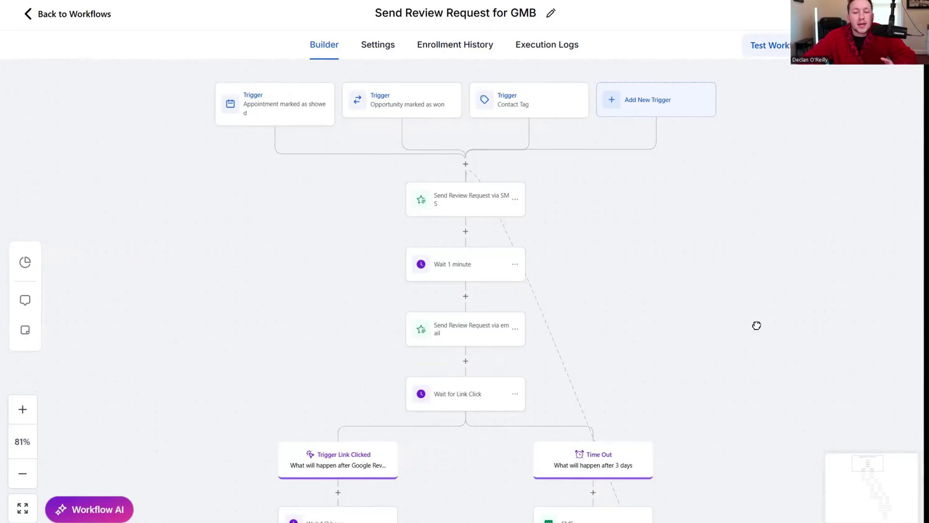
Scroll the GMB review workflow down through its steps and back up toward the triggers
scroll(756, 326, down, 8)
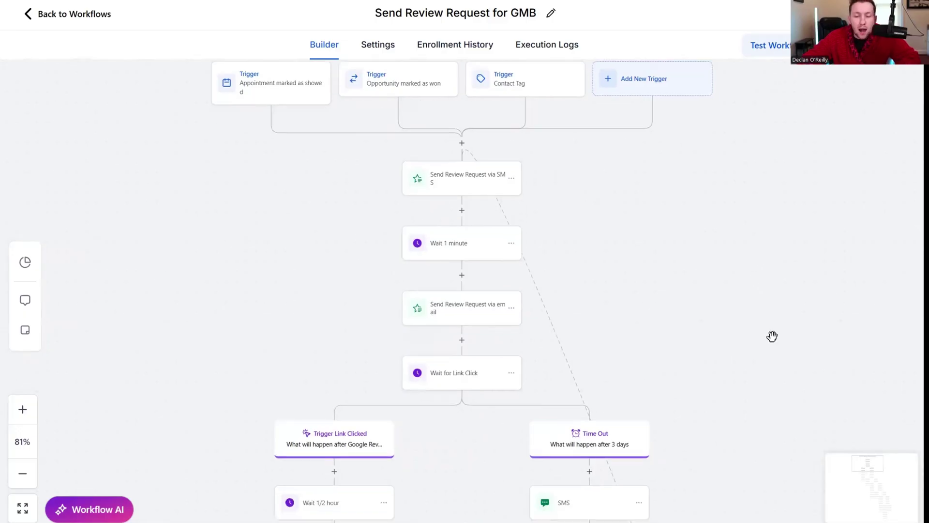
scroll(695, 315, down, 7)
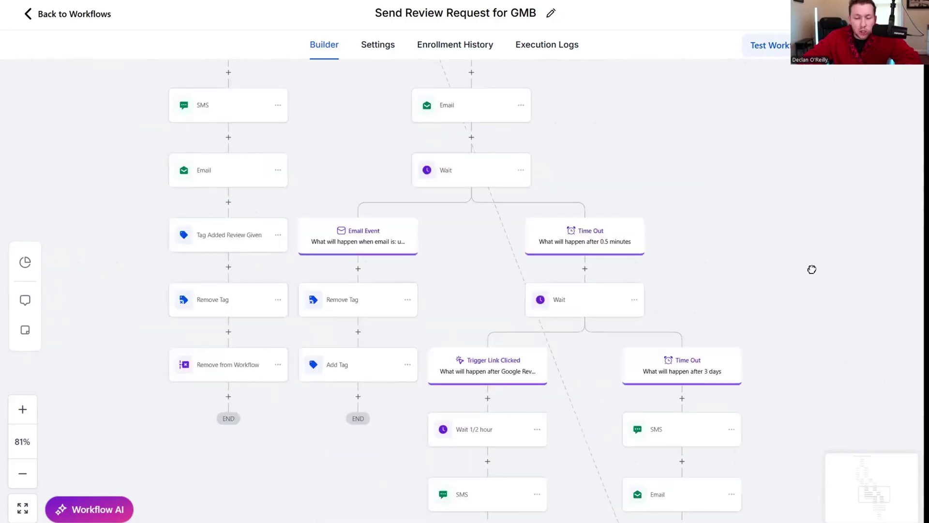
scroll(717, 214, down, 3)
scroll(769, 388, up, 10)
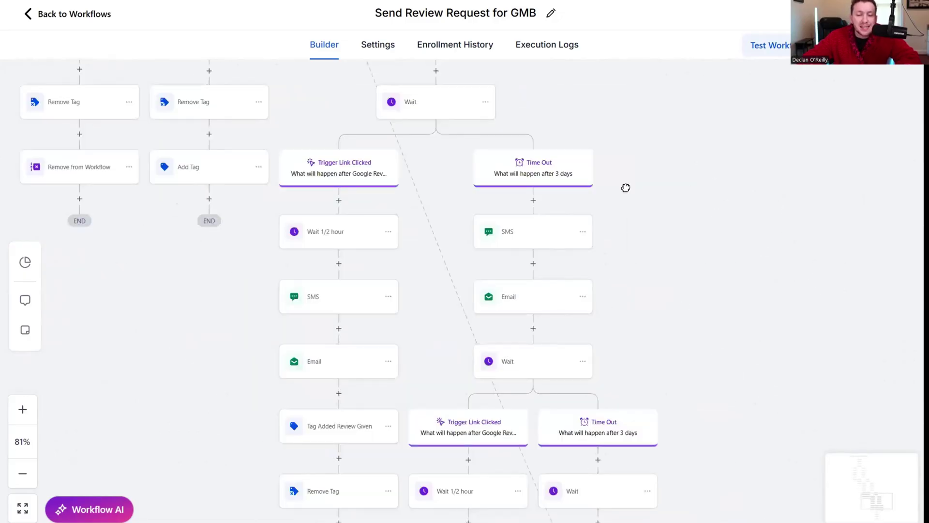
scroll(746, 295, up, 5)
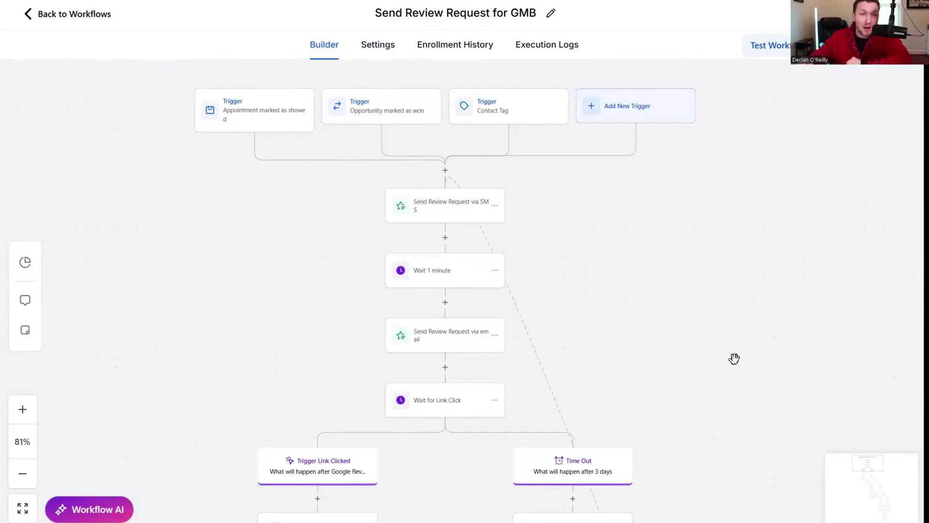
scroll(721, 295, down, 3)
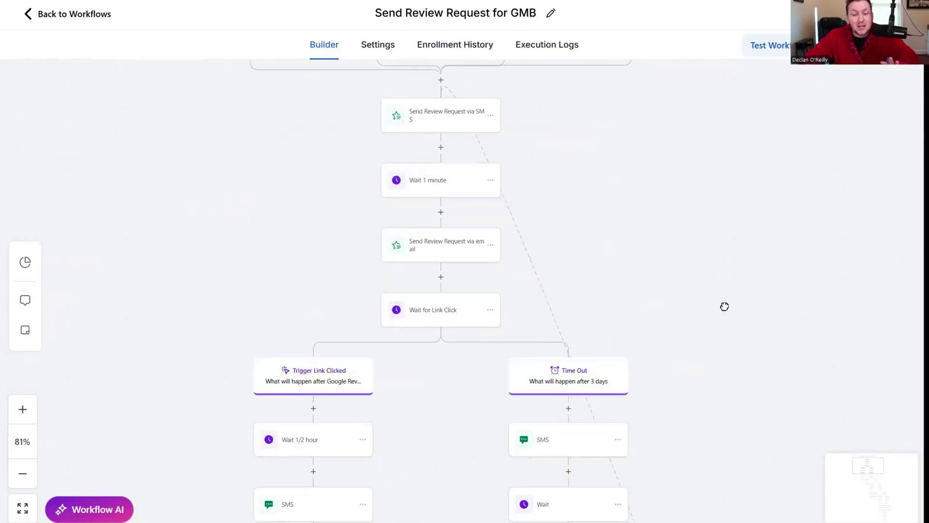
scroll(724, 281, up, 2)
scroll(716, 252, up, 2)
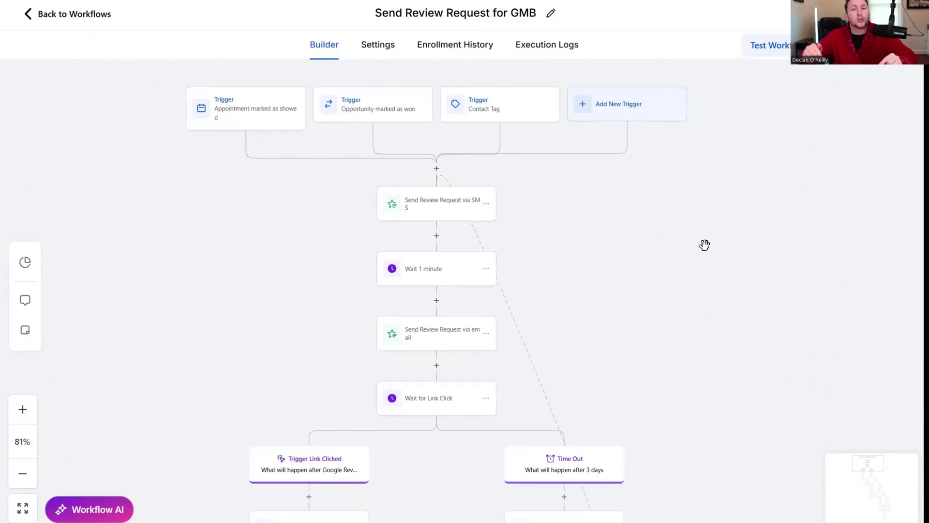
scroll(705, 245, down, 1)
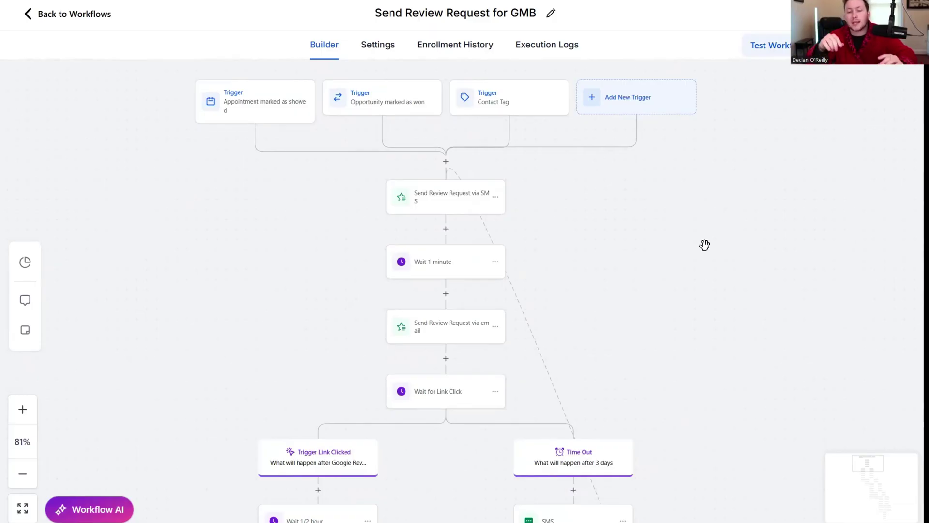
drag(640, 222, 670, 239)
scroll(674, 237, down, 1)
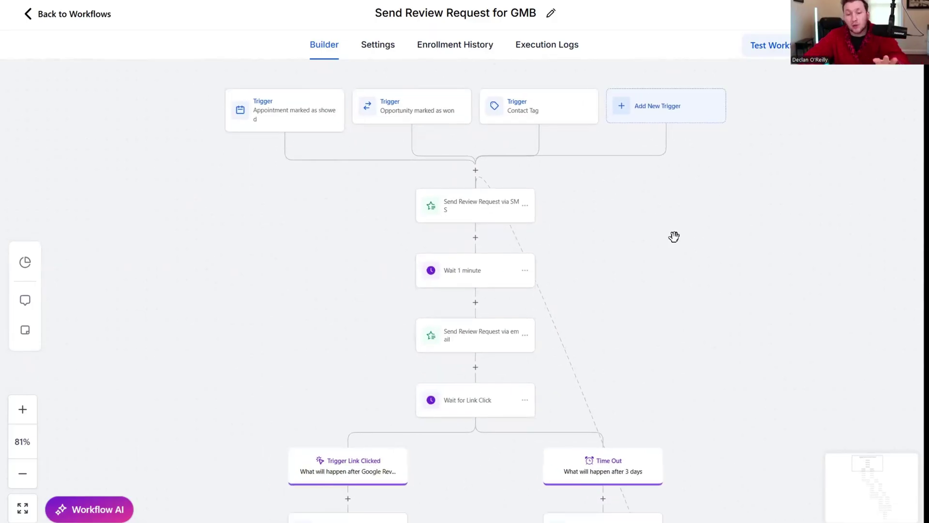
scroll(674, 237, down, 1)
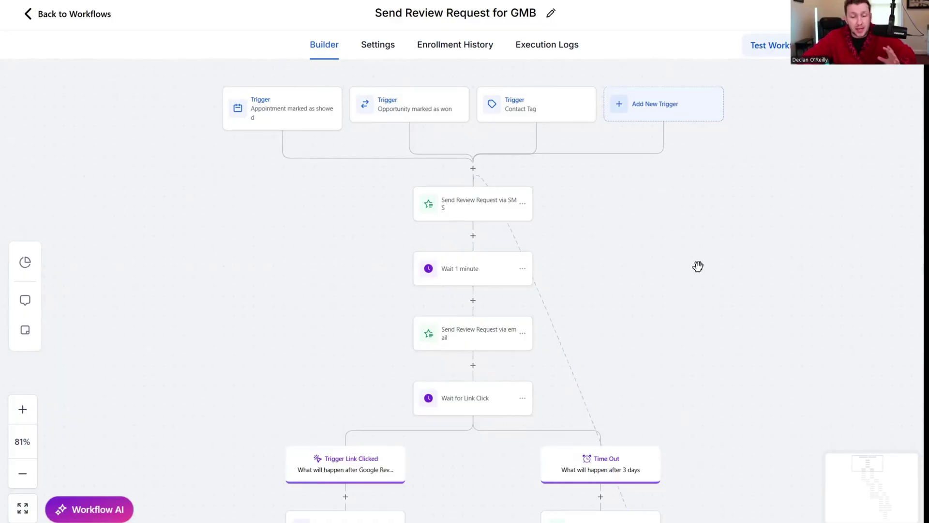
scroll(705, 189, down, 5)
scroll(729, 316, down, 12)
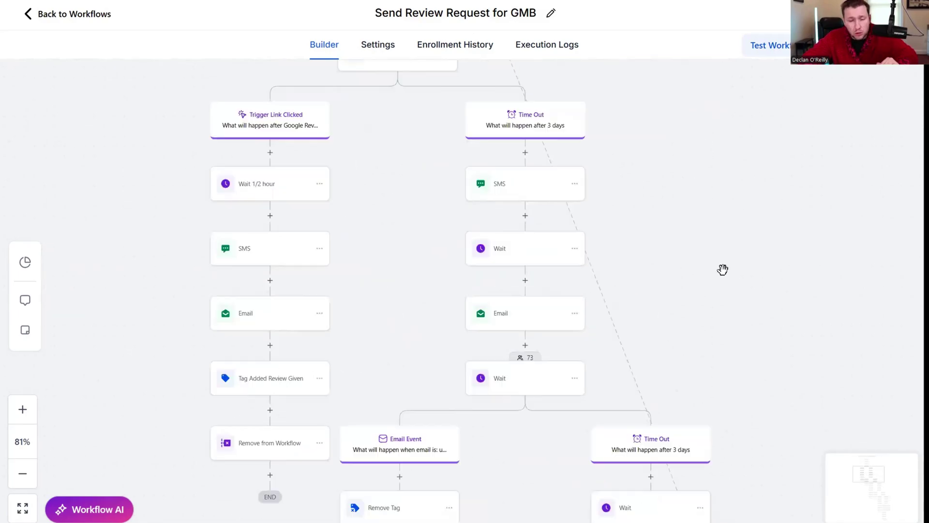
scroll(598, 259, up, 5)
scroll(573, 349, up, 12)
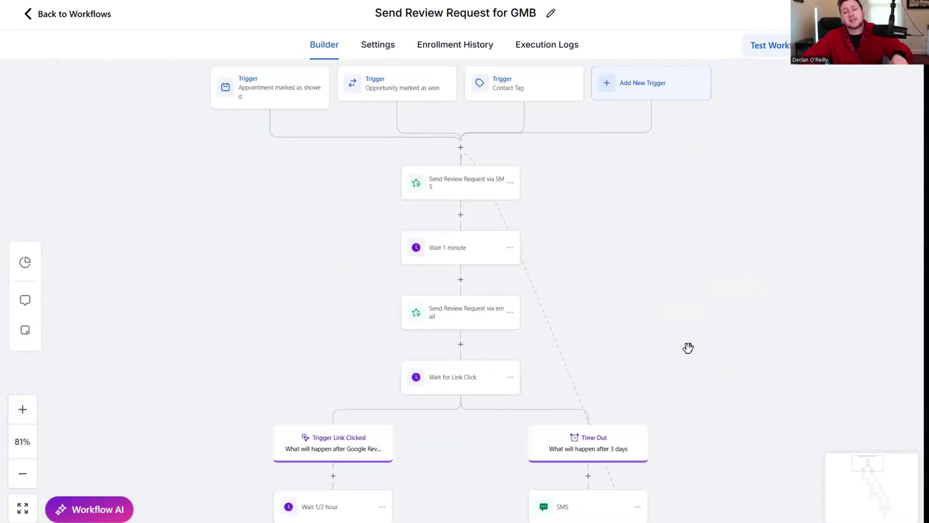
scroll(688, 349, up, 1)
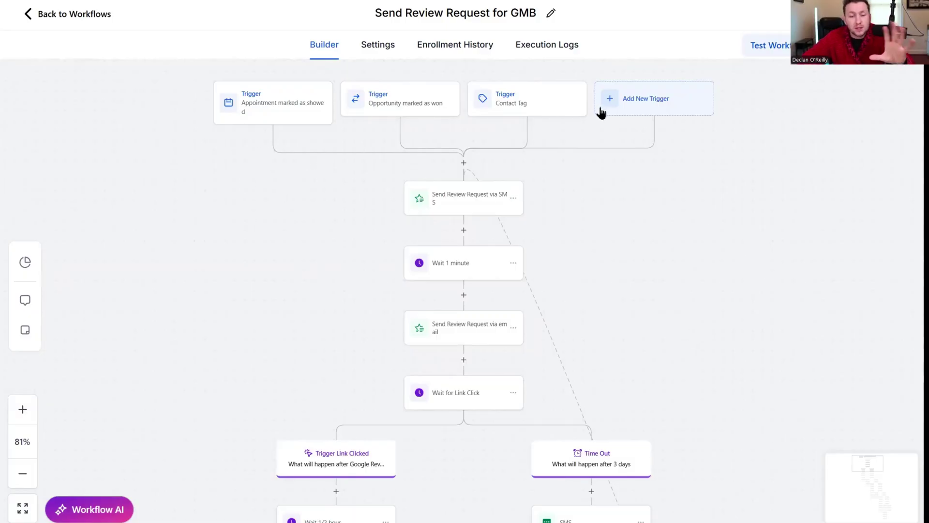
scroll(681, 191, down, 5)
scroll(722, 189, down, 2)
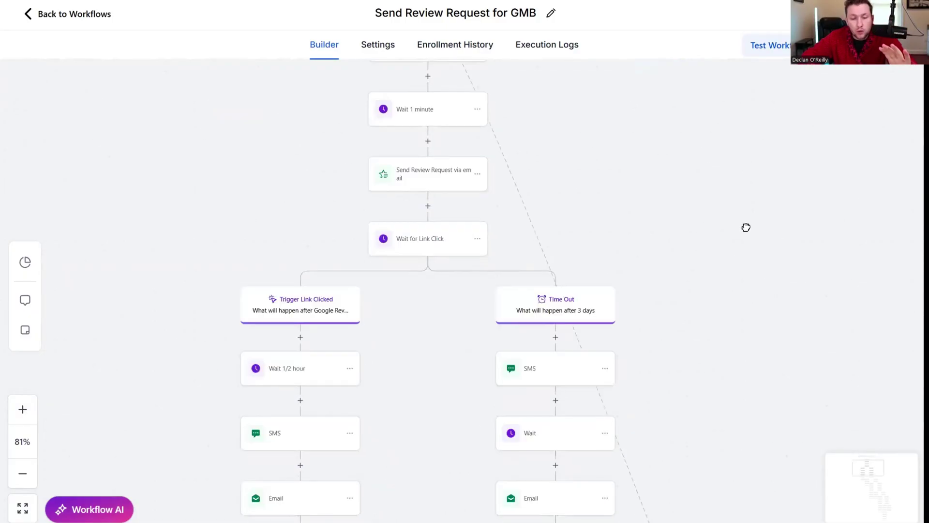
scroll(755, 256, up, 2)
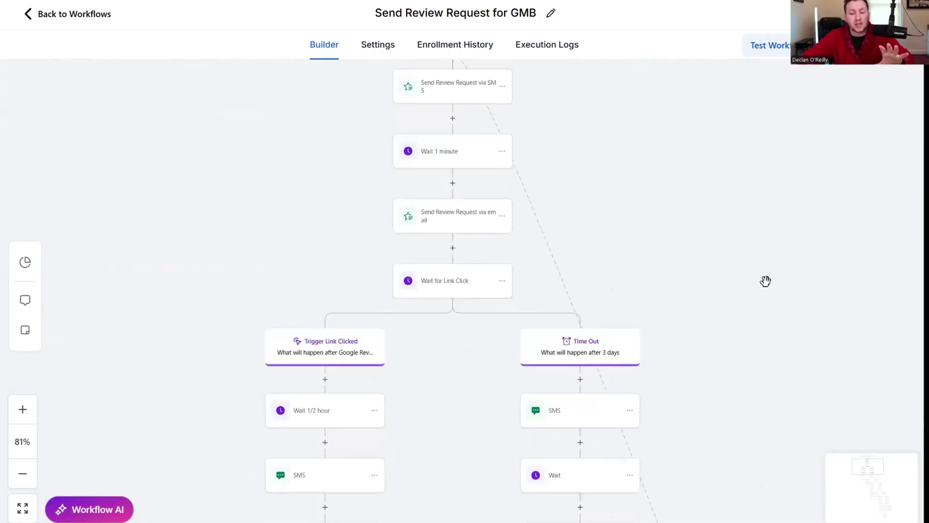
drag(766, 280, 750, 237)
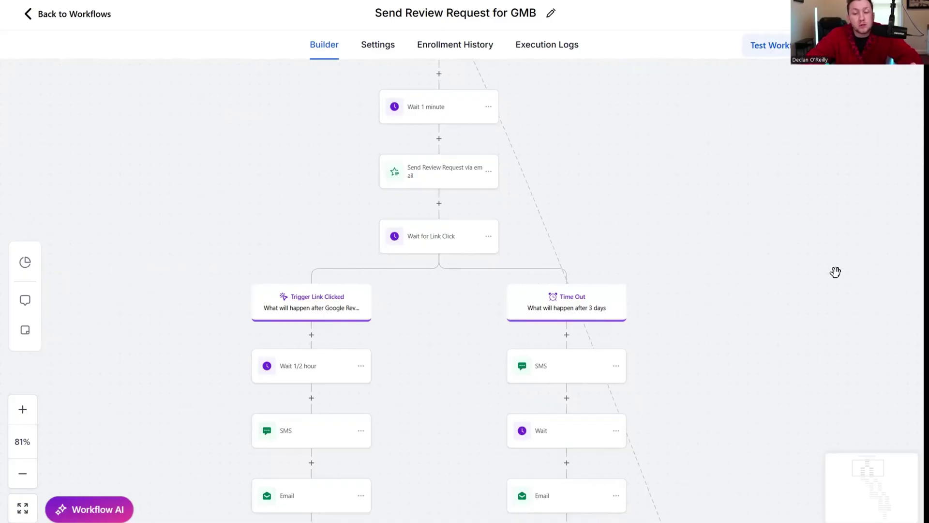
scroll(834, 270, down, 5)
Pan the review workflow from its lower branches up to the Trigger Link Clicked heading and trigger cards
scroll(320, 391, down, 1)
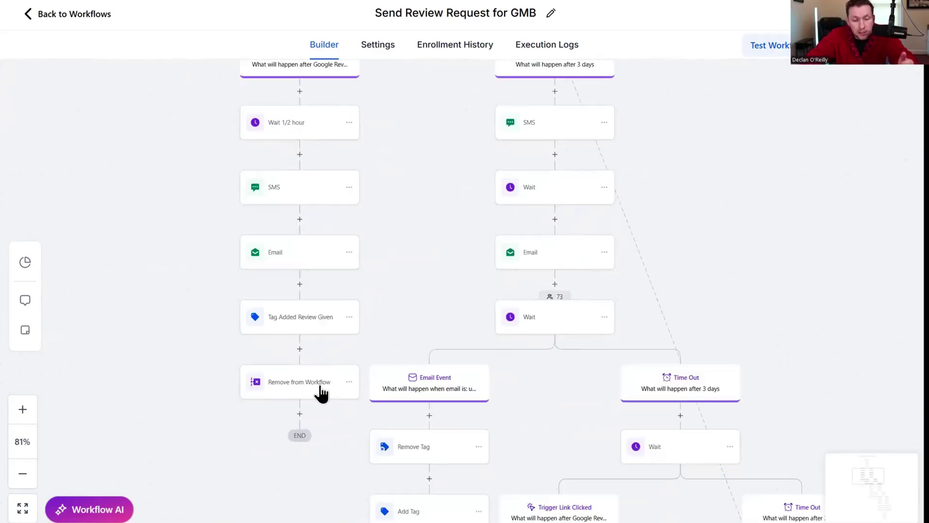
scroll(660, 245, down, 2)
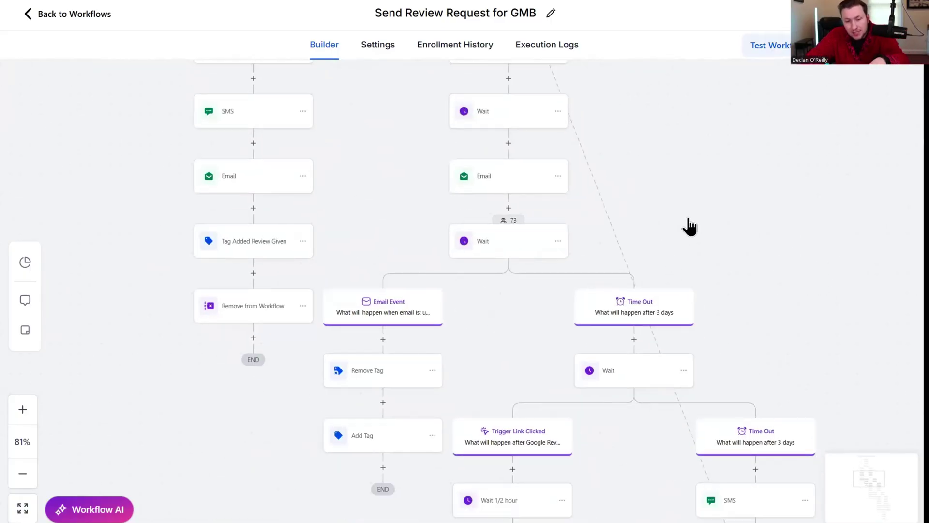
scroll(793, 242, down, 1)
scroll(794, 241, down, 1)
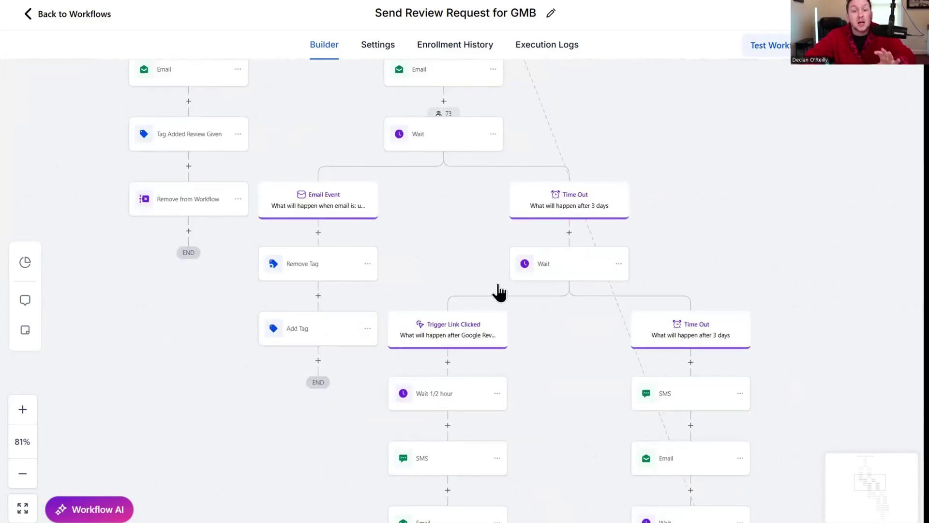
drag(678, 98, 716, 282)
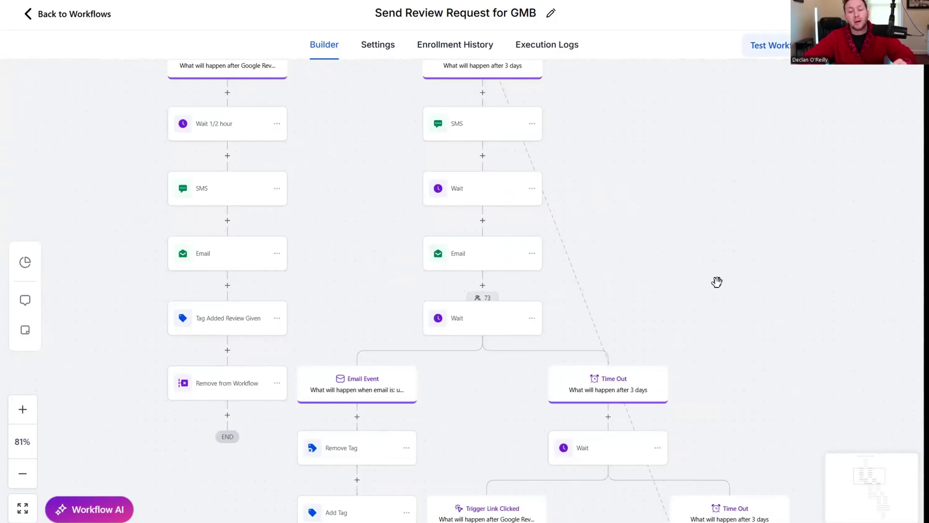
drag(717, 281, 715, 315)
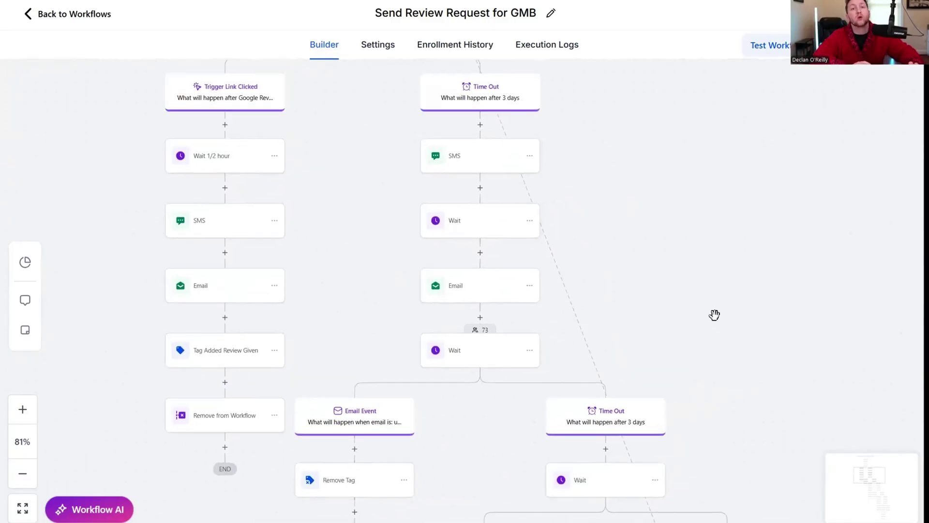
scroll(700, 372, up, 5)
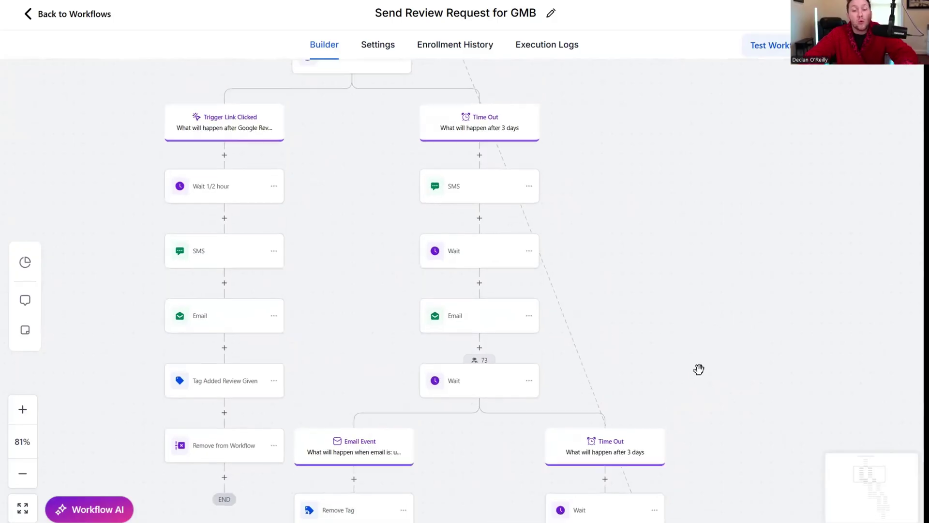
scroll(685, 270, up, 1)
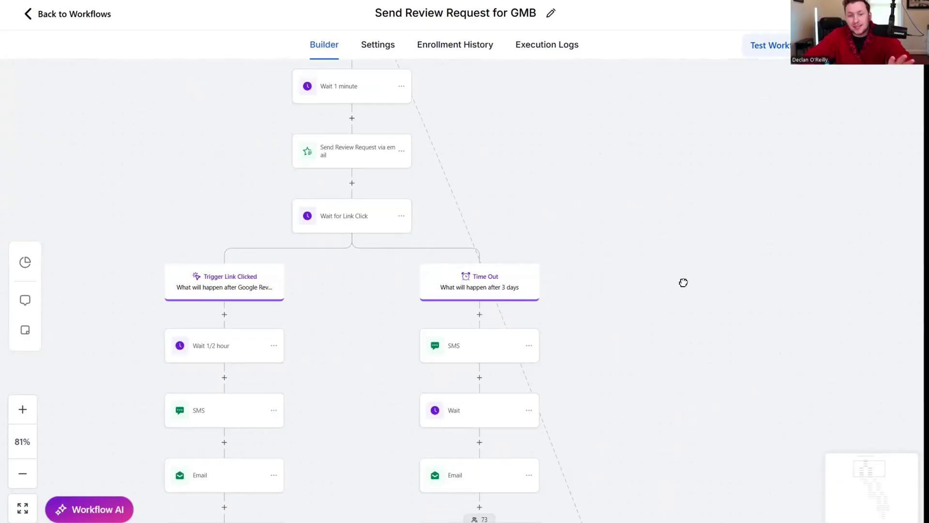
drag(682, 283, 787, 433)
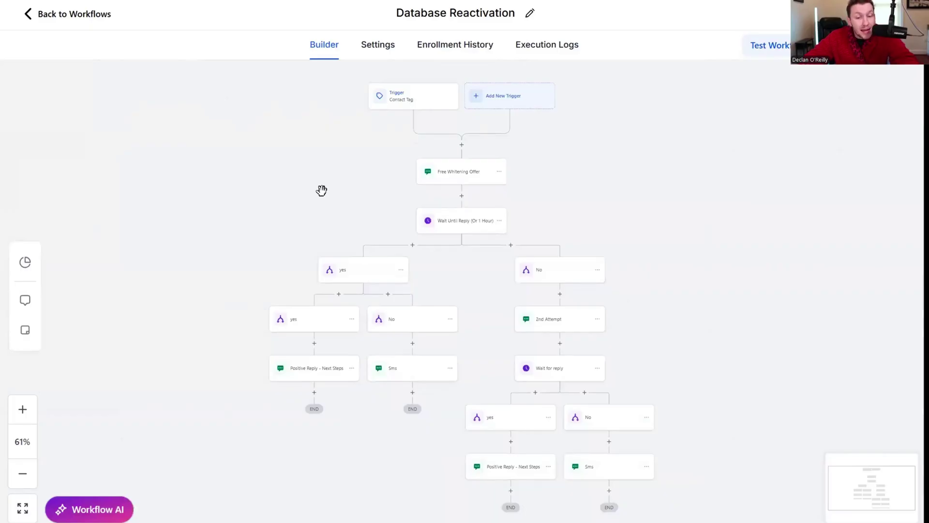
drag(322, 190, 330, 175)
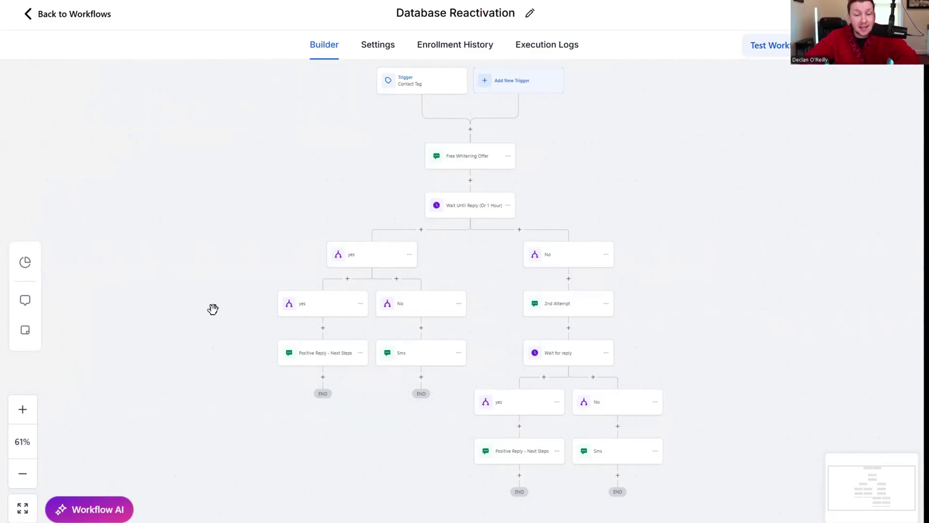
scroll(213, 308, up, 1)
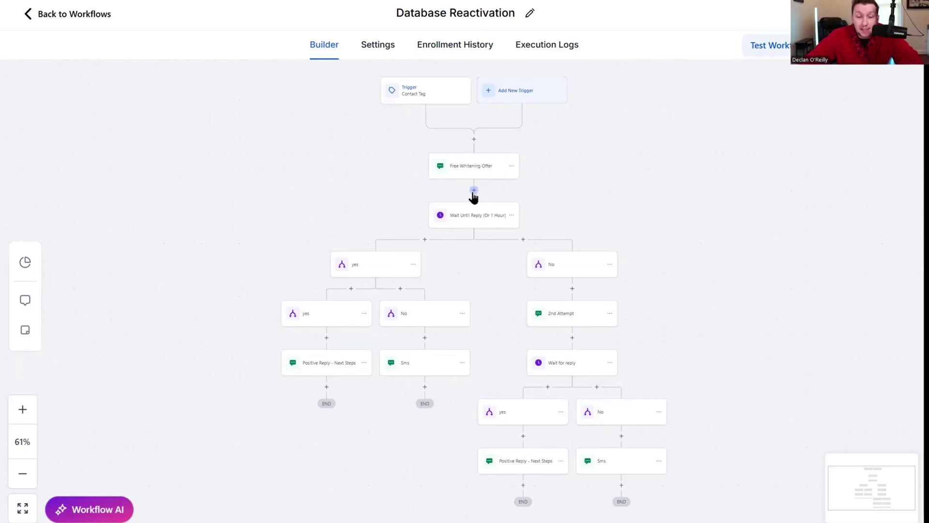
click(473, 194)
click(637, 236)
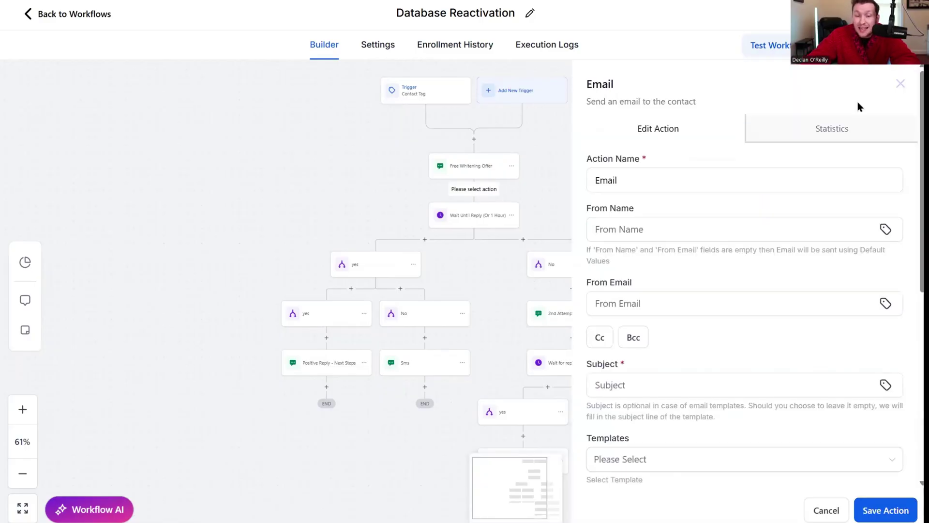
click(900, 84)
click(474, 189)
click(622, 134)
text(whats)
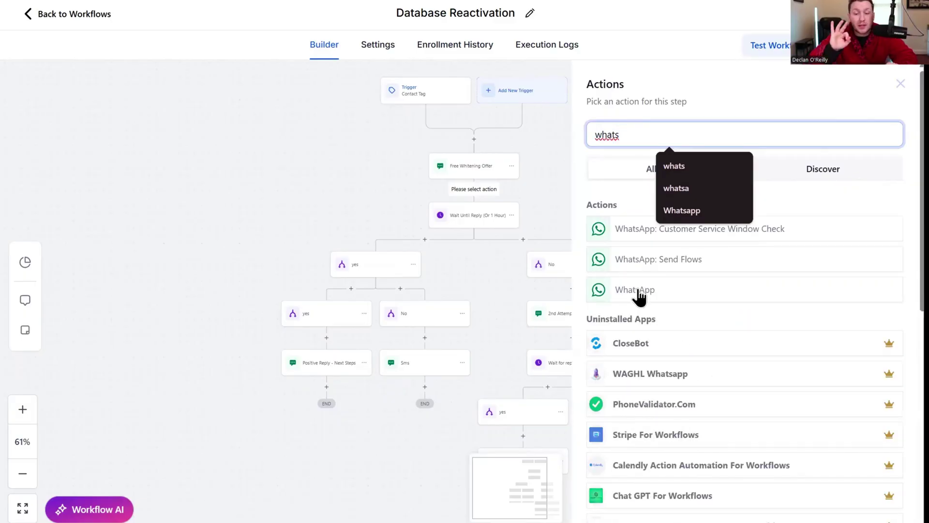
click(902, 84)
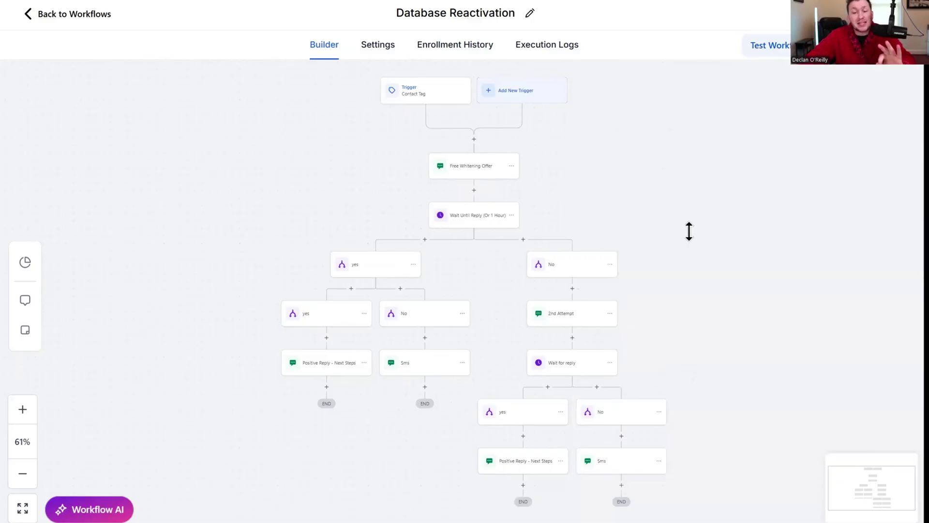
click(512, 166)
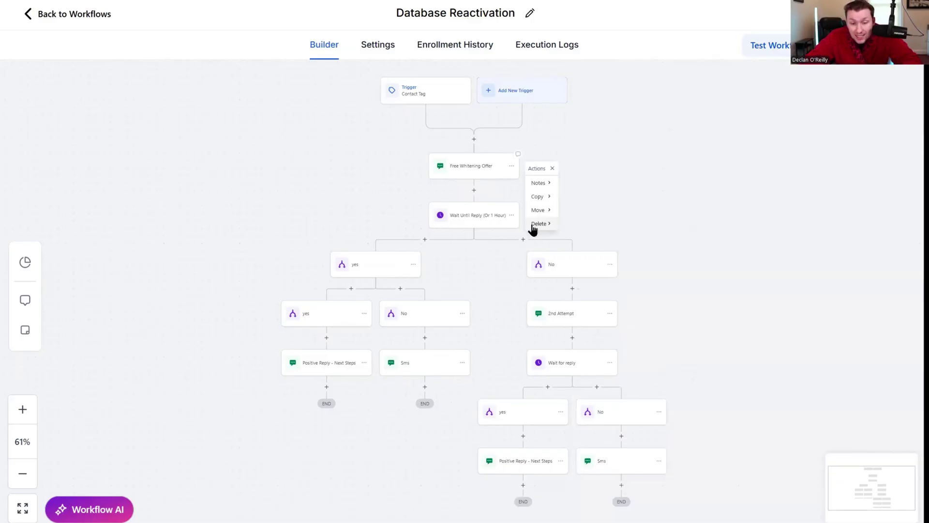
mouse_move(538, 224)
click(585, 124)
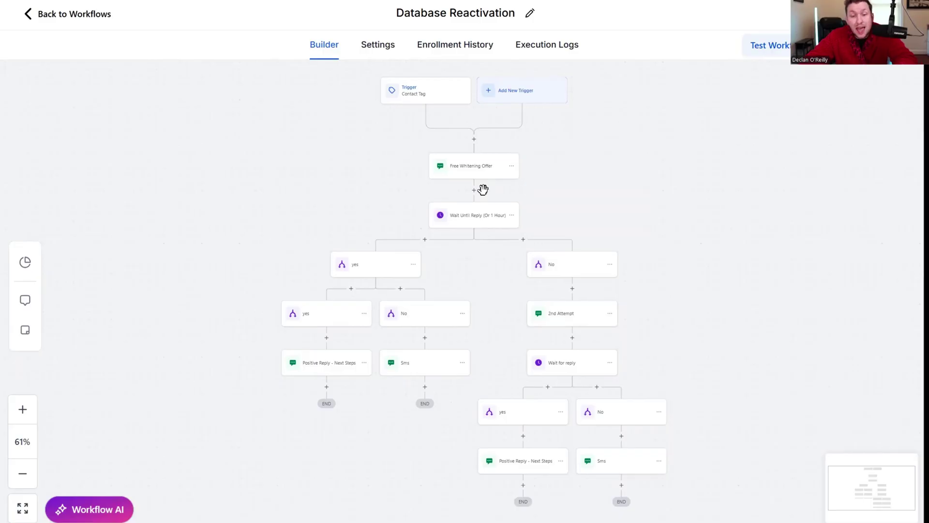
click(474, 190)
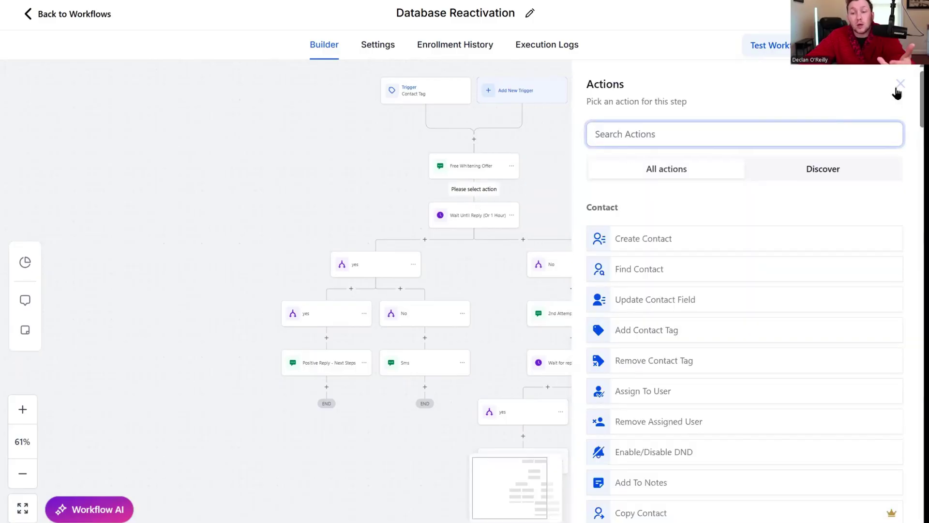
click(899, 88)
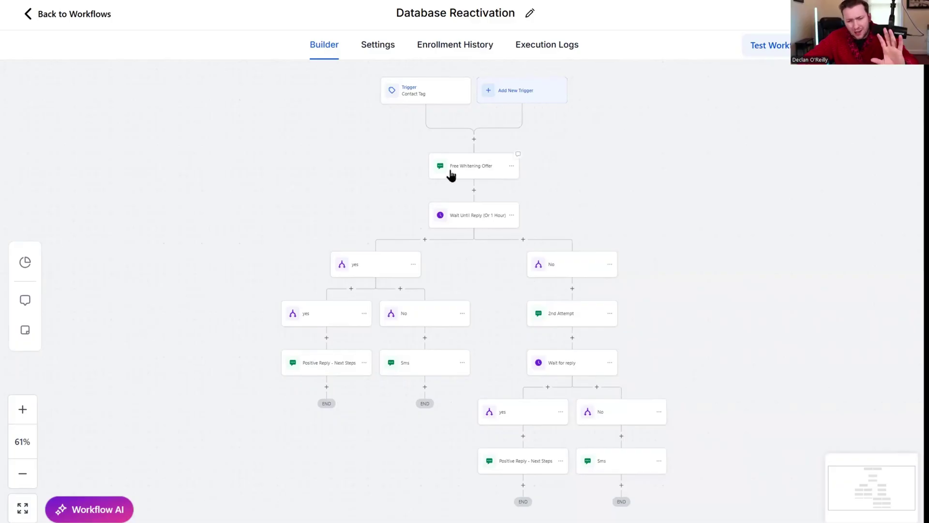
click(451, 174)
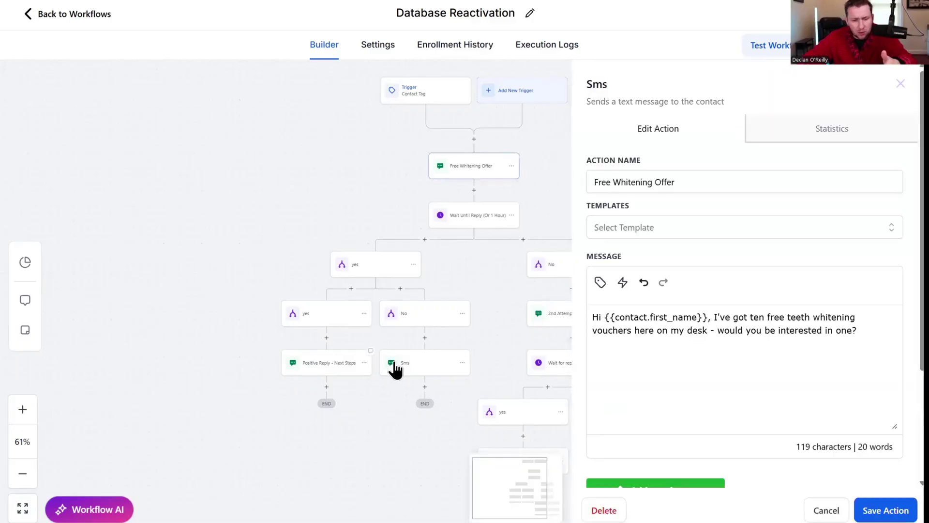
key(alt+Tab)
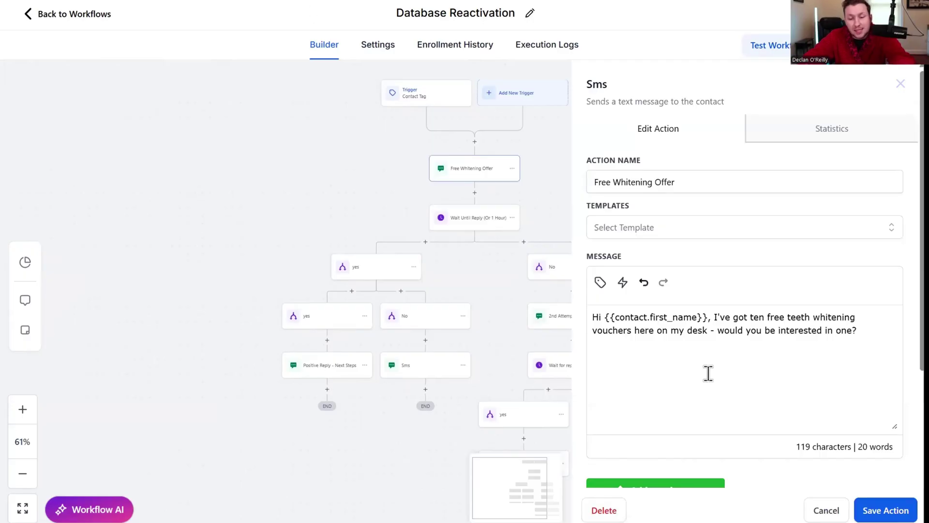
click(826, 511)
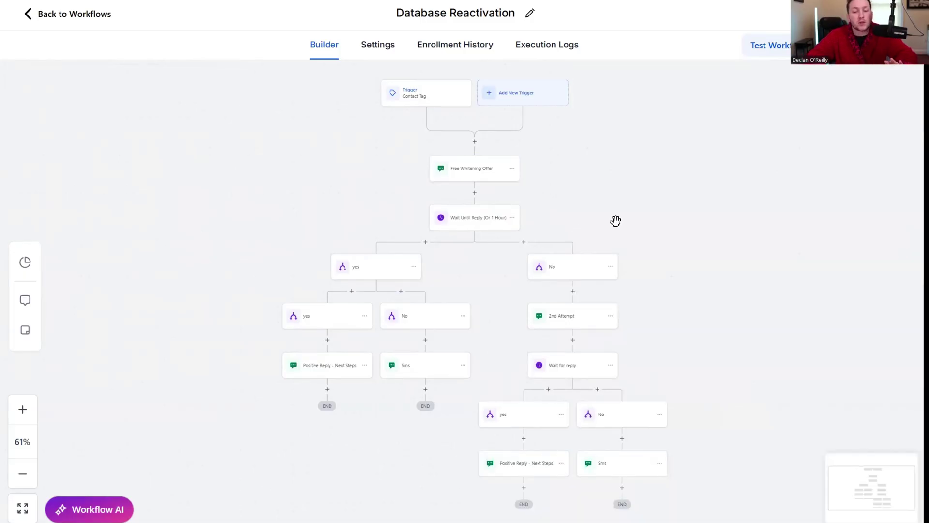
Zoom in and out around the Database Reactivation workflow canvas to inspect its steps
scroll(676, 216, up, 5)
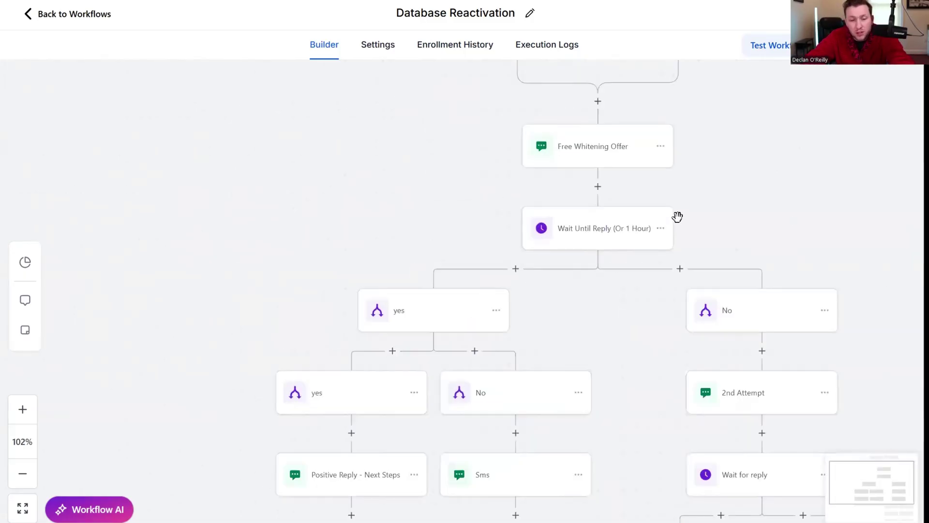
scroll(677, 217, up, 2)
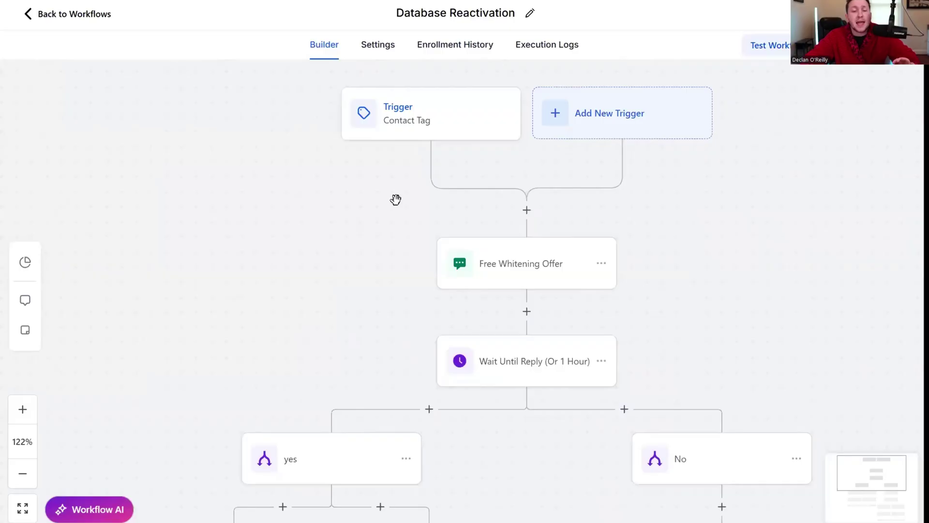
scroll(342, 268, down, 5)
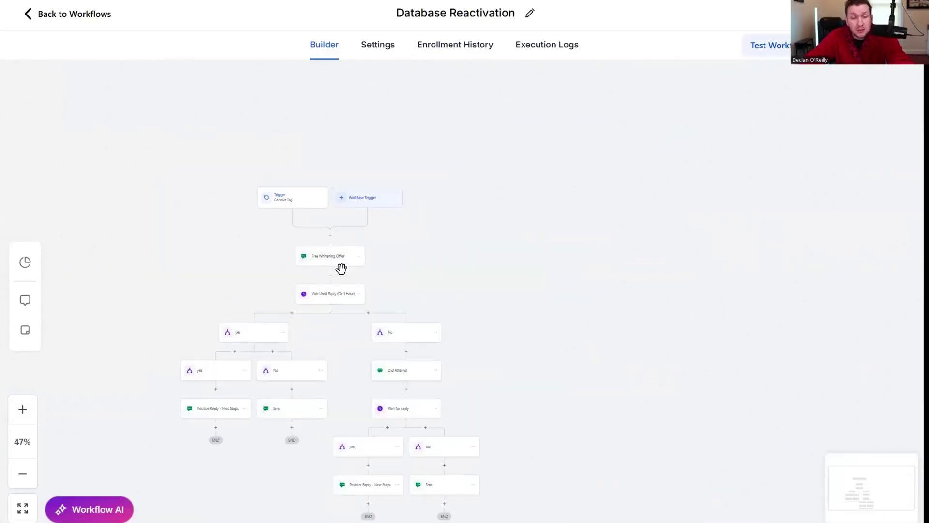
scroll(341, 269, up, 5)
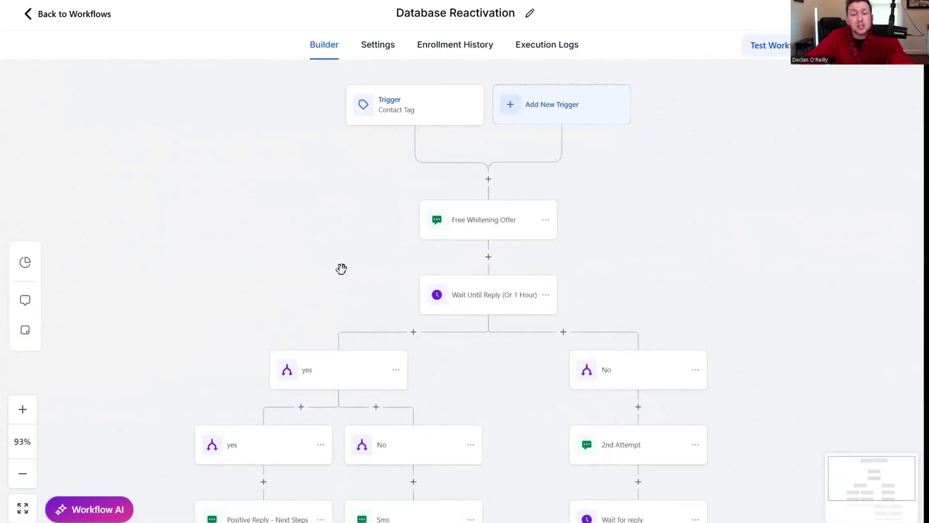
scroll(341, 269, up, 1)
scroll(341, 269, up, 1)
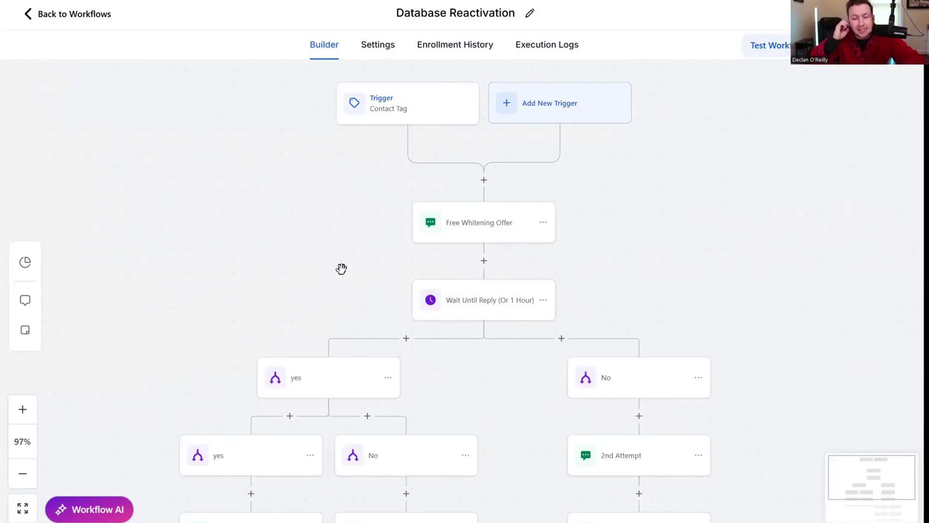
scroll(436, 179, down, 2)
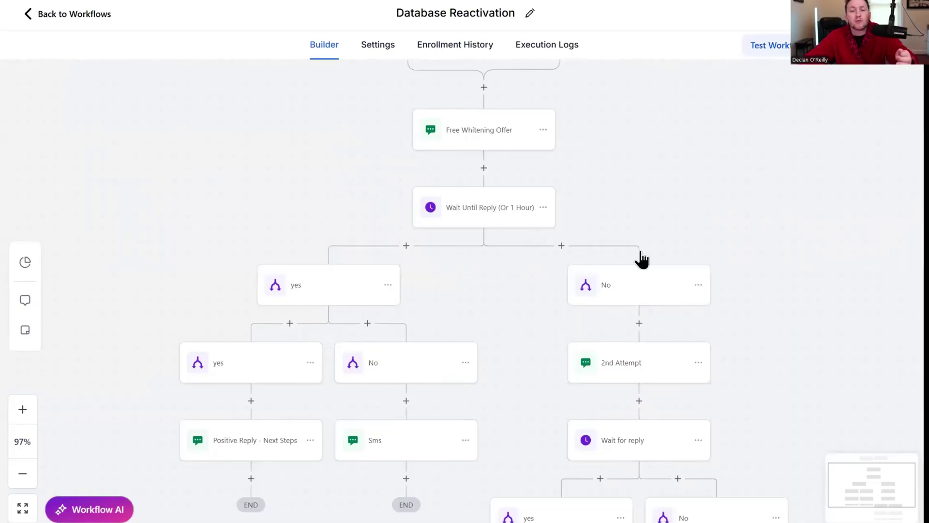
scroll(703, 313, up, 2)
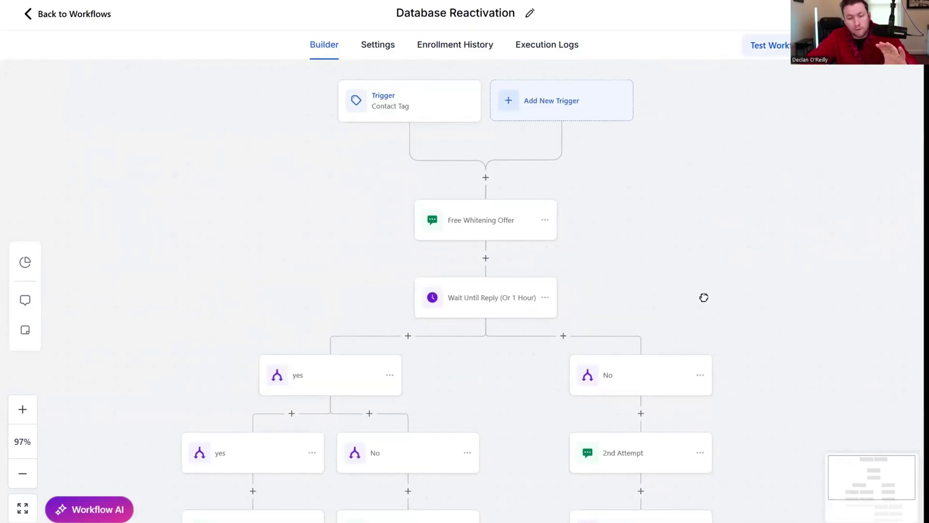
scroll(704, 297, down, 4)
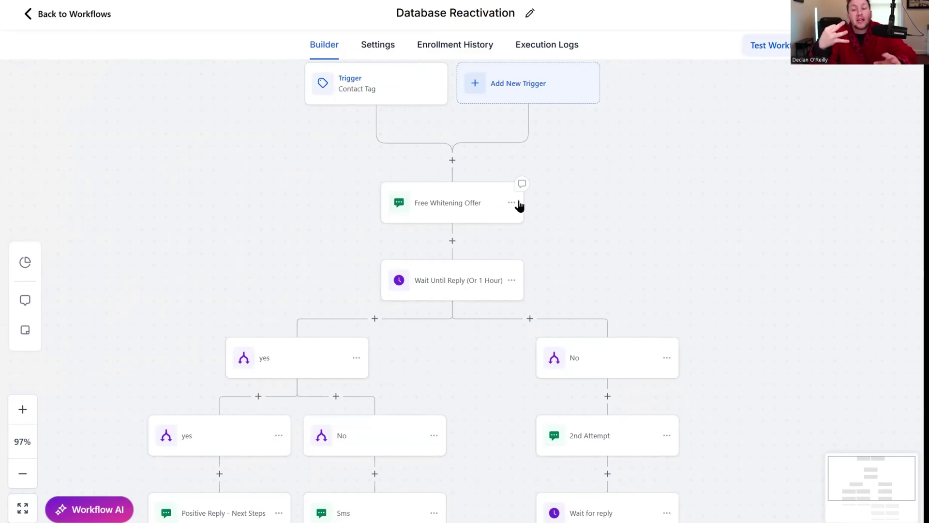
scroll(258, 332, down, 3)
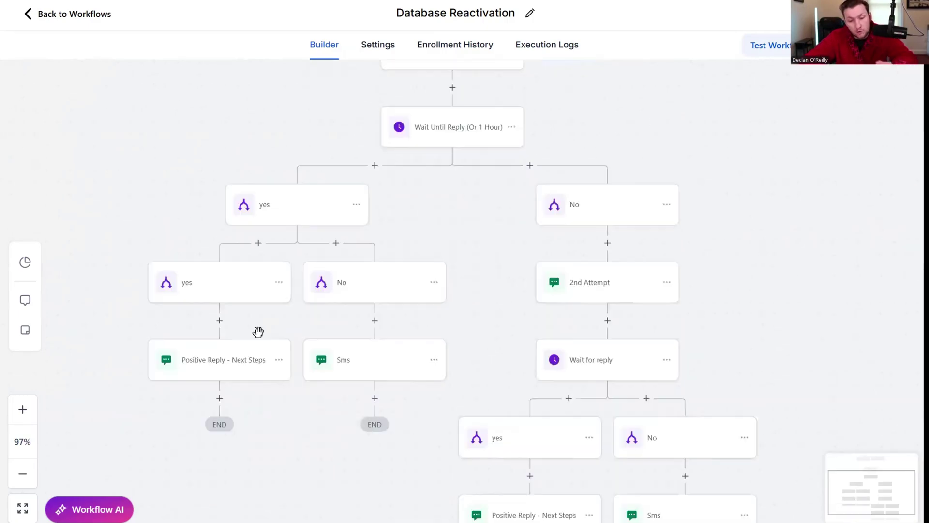
scroll(483, 339, up, 3)
scroll(654, 266, up, 2)
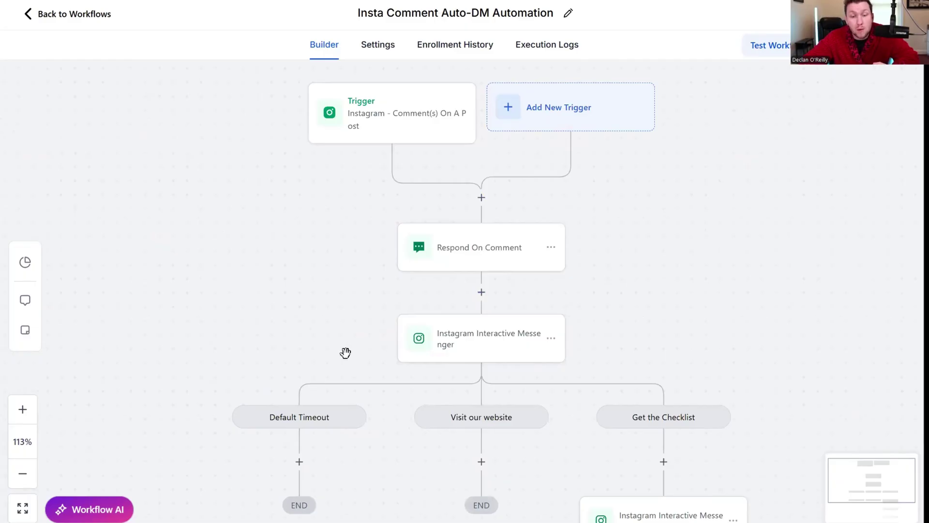
scroll(323, 157, down, 1)
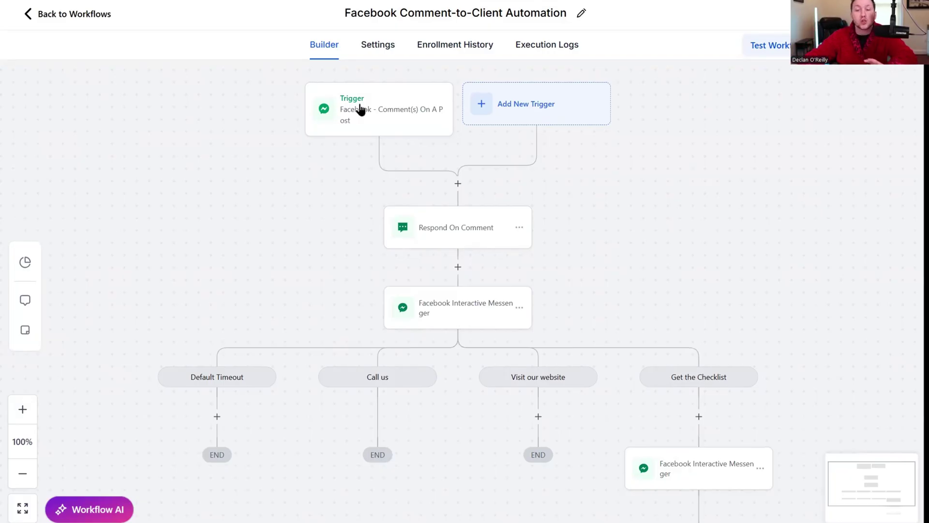
mouse_move(415, 315)
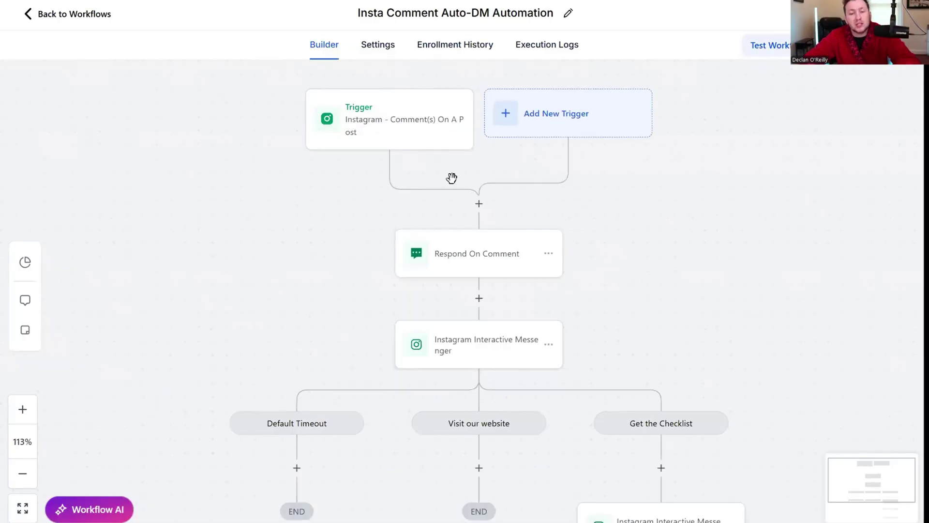
scroll(602, 230, right, 1)
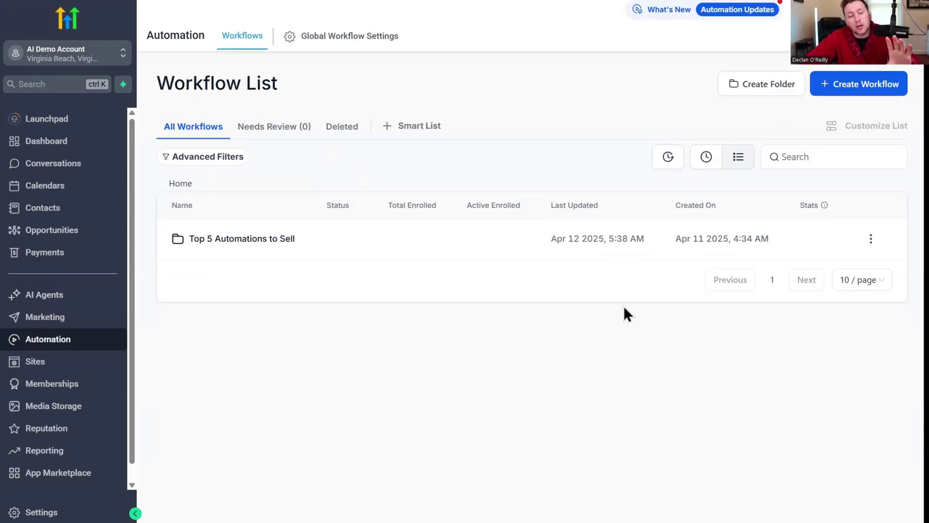
Open the Top 5 Automations to Sell folder in Workflows to show its five draft workflows
click(266, 239)
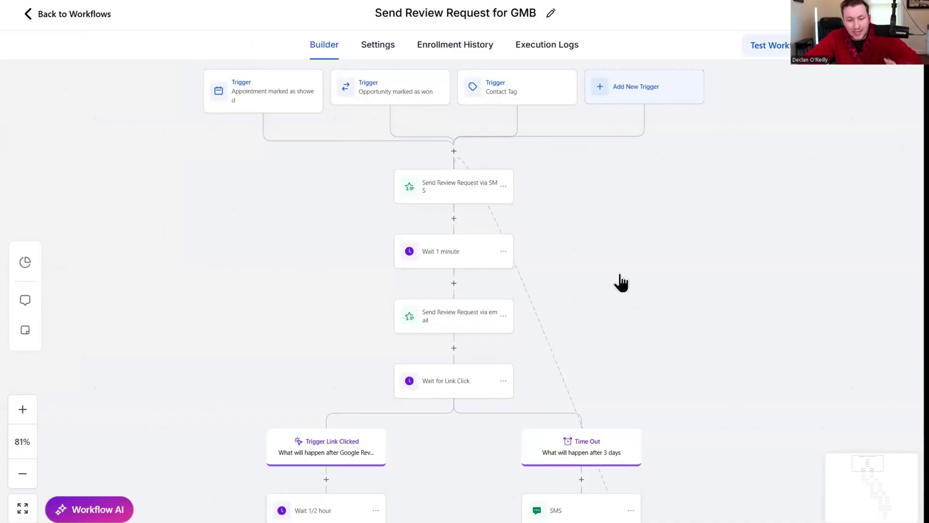
drag(620, 275, 624, 284)
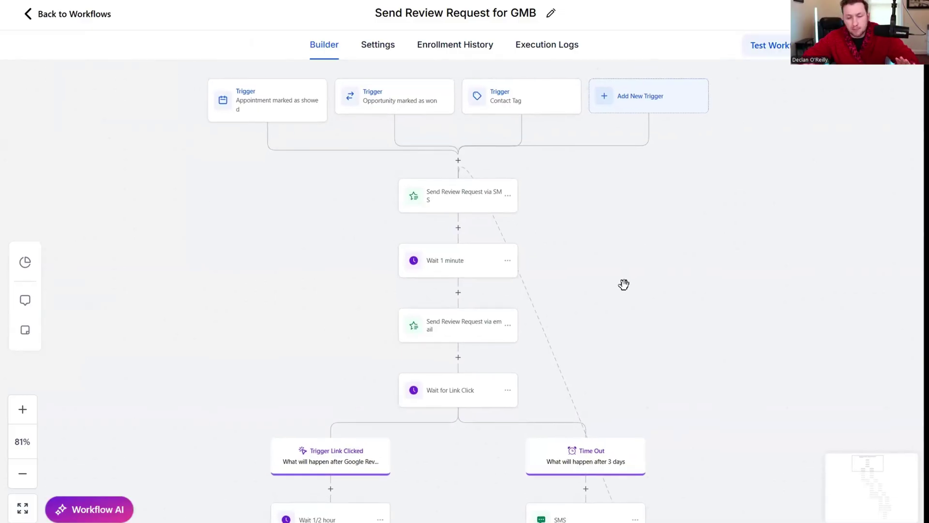